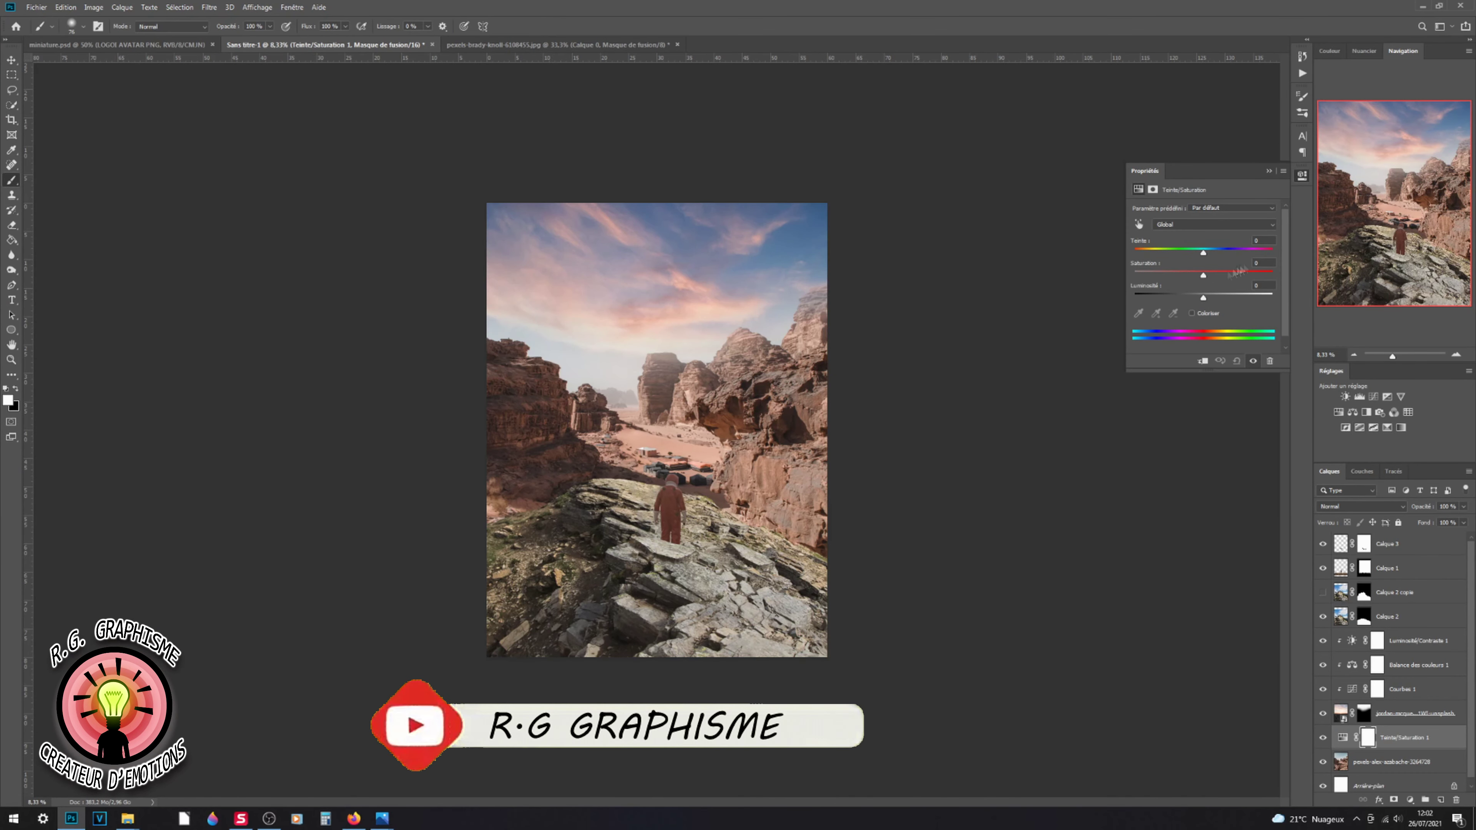
# Step: Lower the desert photo's saturation in its Hue/Saturation adjustment, both globally and for the reds (Rouges)
pyautogui.moveTo(1205, 256); pyautogui.dragTo(1193, 275)
pyautogui.click(1214, 225)
pyautogui.click(1180, 235)
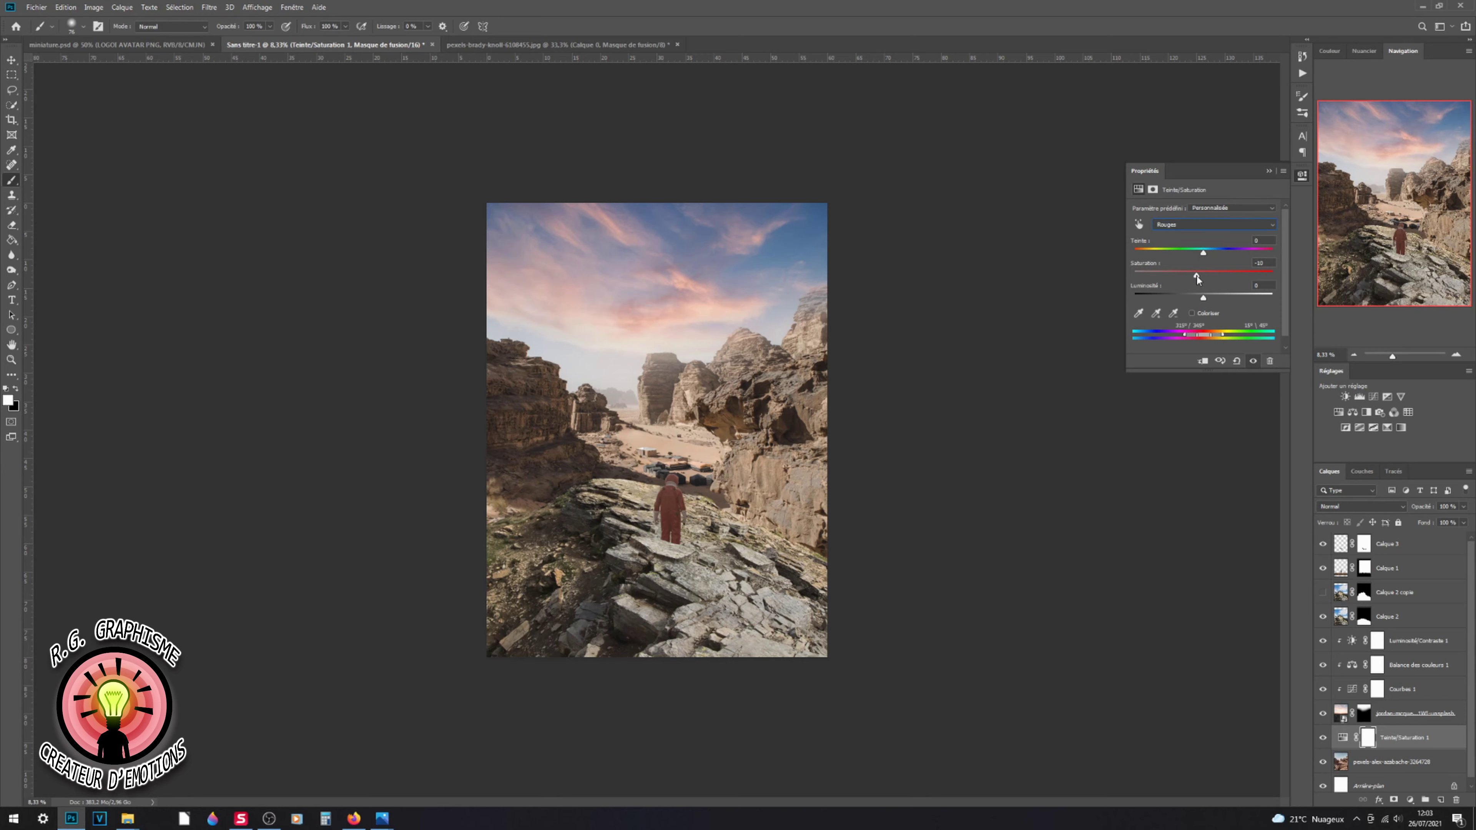
# Step: Add an Exposure adjustment above the desert photo and raise its exposure
pyautogui.click(1387, 397)
pyautogui.moveTo(1203, 240); pyautogui.dragTo(1222, 239)
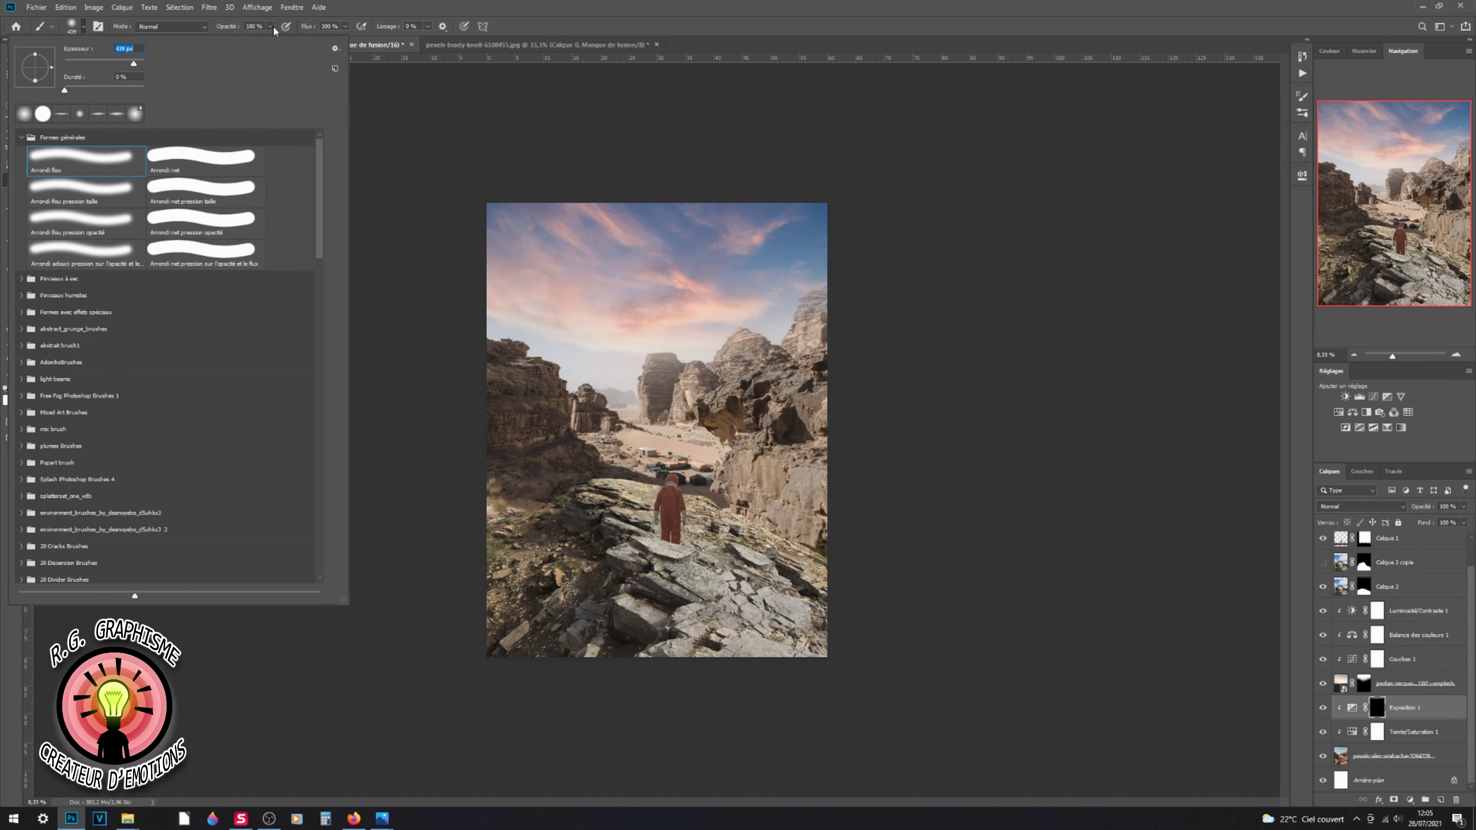
# Step: Paint light onto the distant rock peaks in the Exposure mask with a brush at 22% opacity
pyautogui.moveTo(271, 27); pyautogui.dragTo(245, 41)
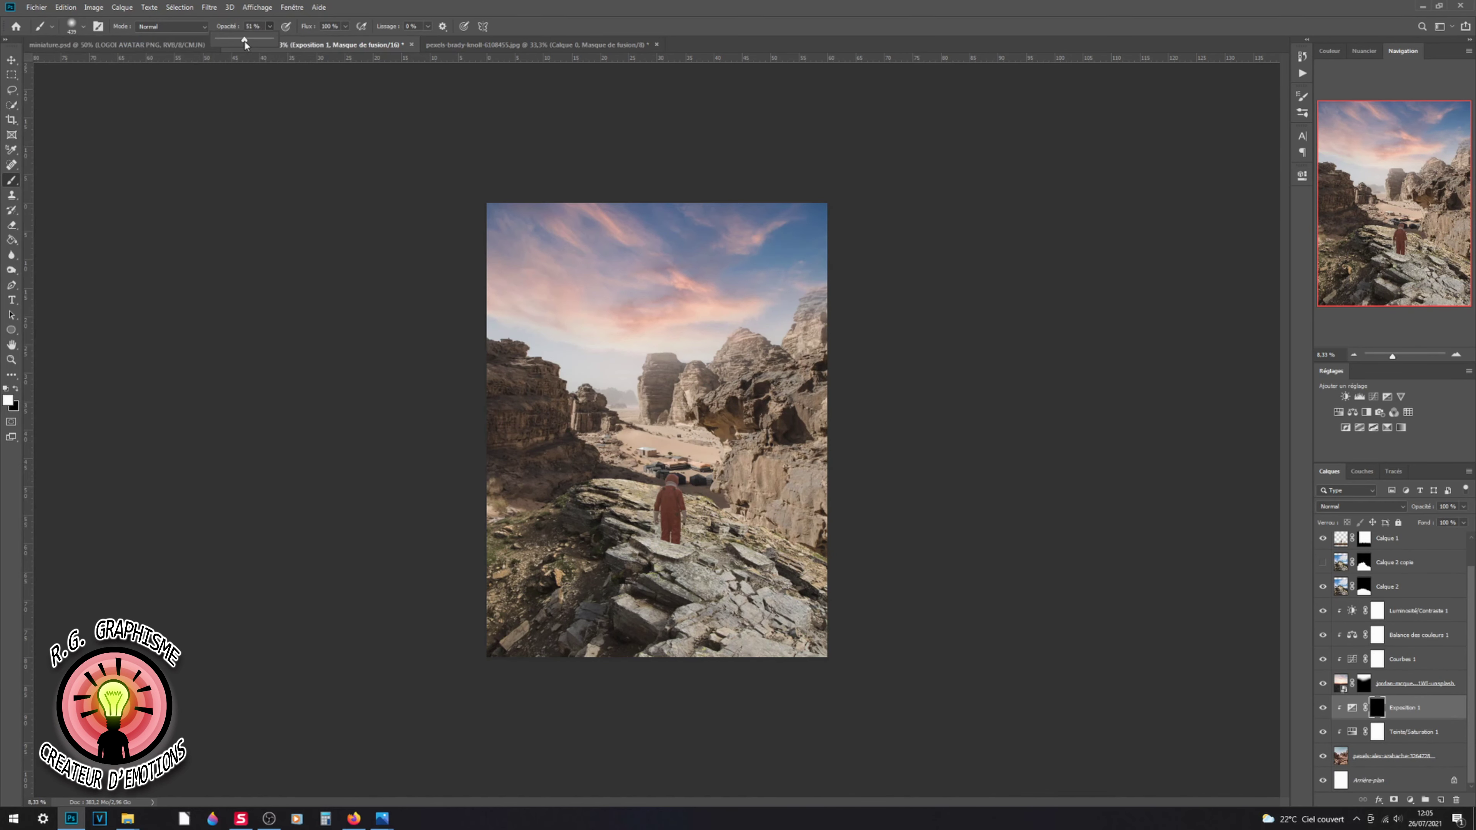
pyautogui.scroll(5, 662, 346)
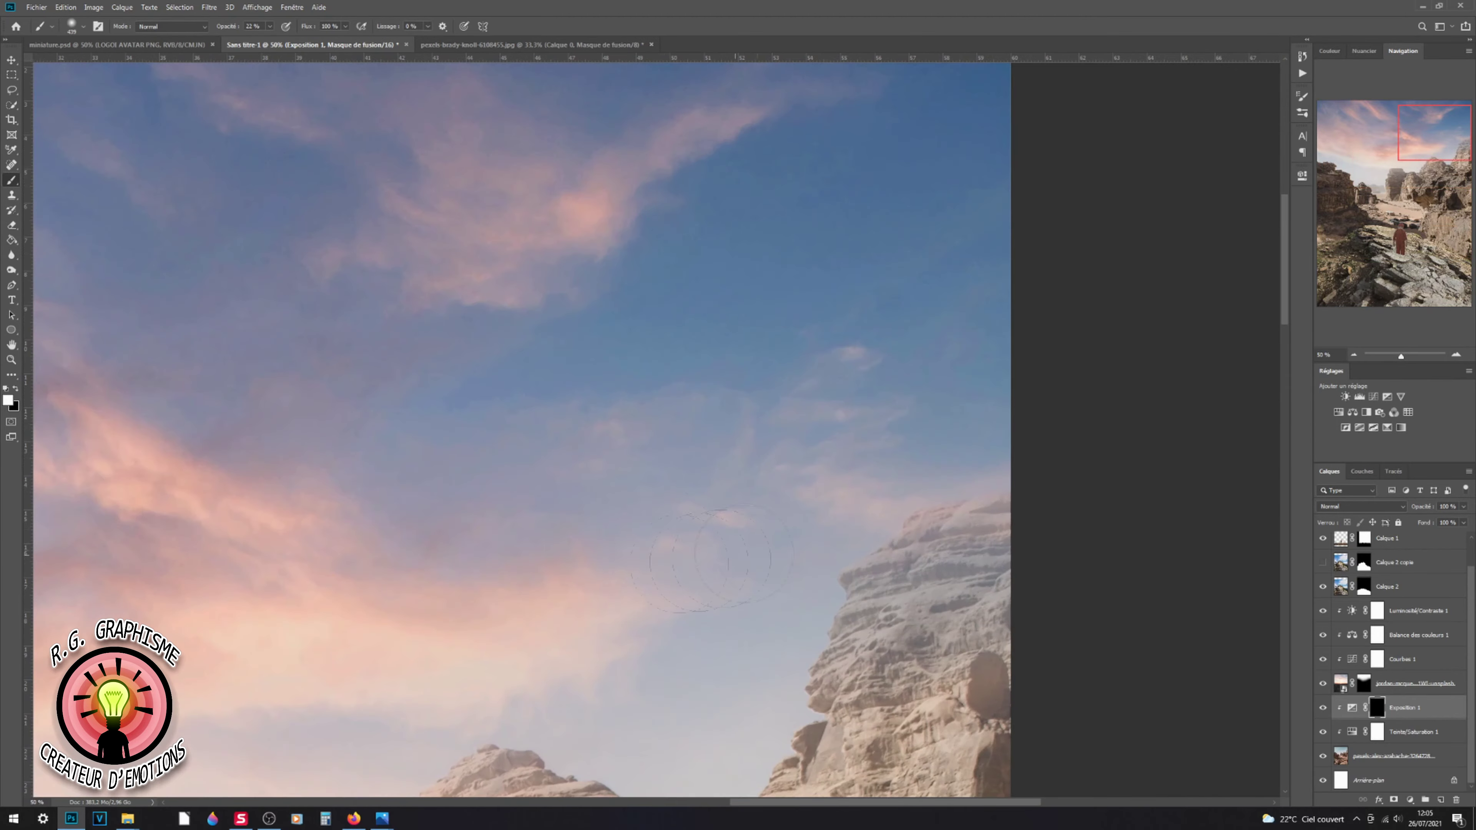
pyautogui.scroll(-3, 845, 476)
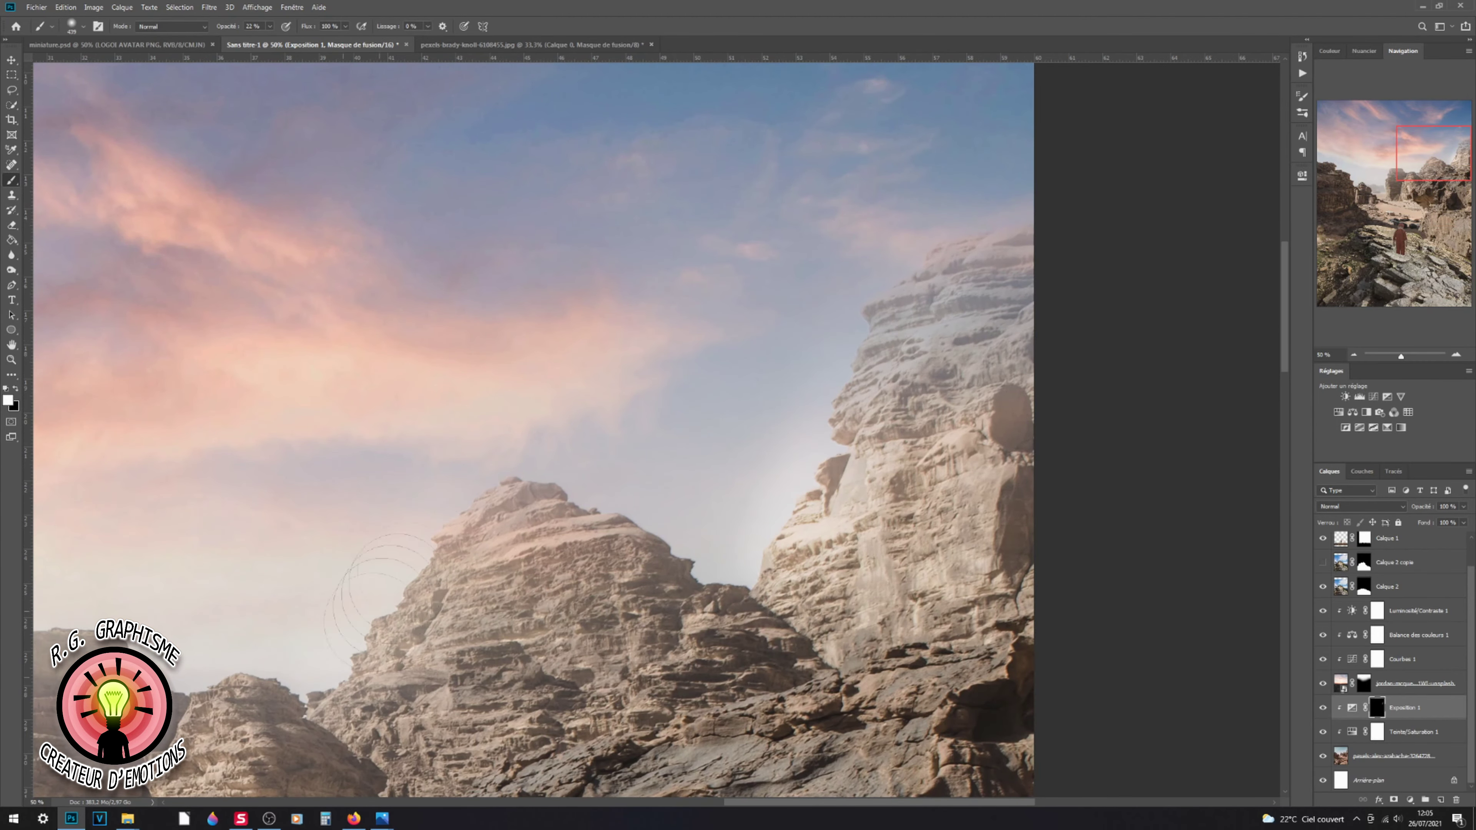
pyautogui.scroll(-3, 458, 407)
pyautogui.hscroll(-4, 457, 407)
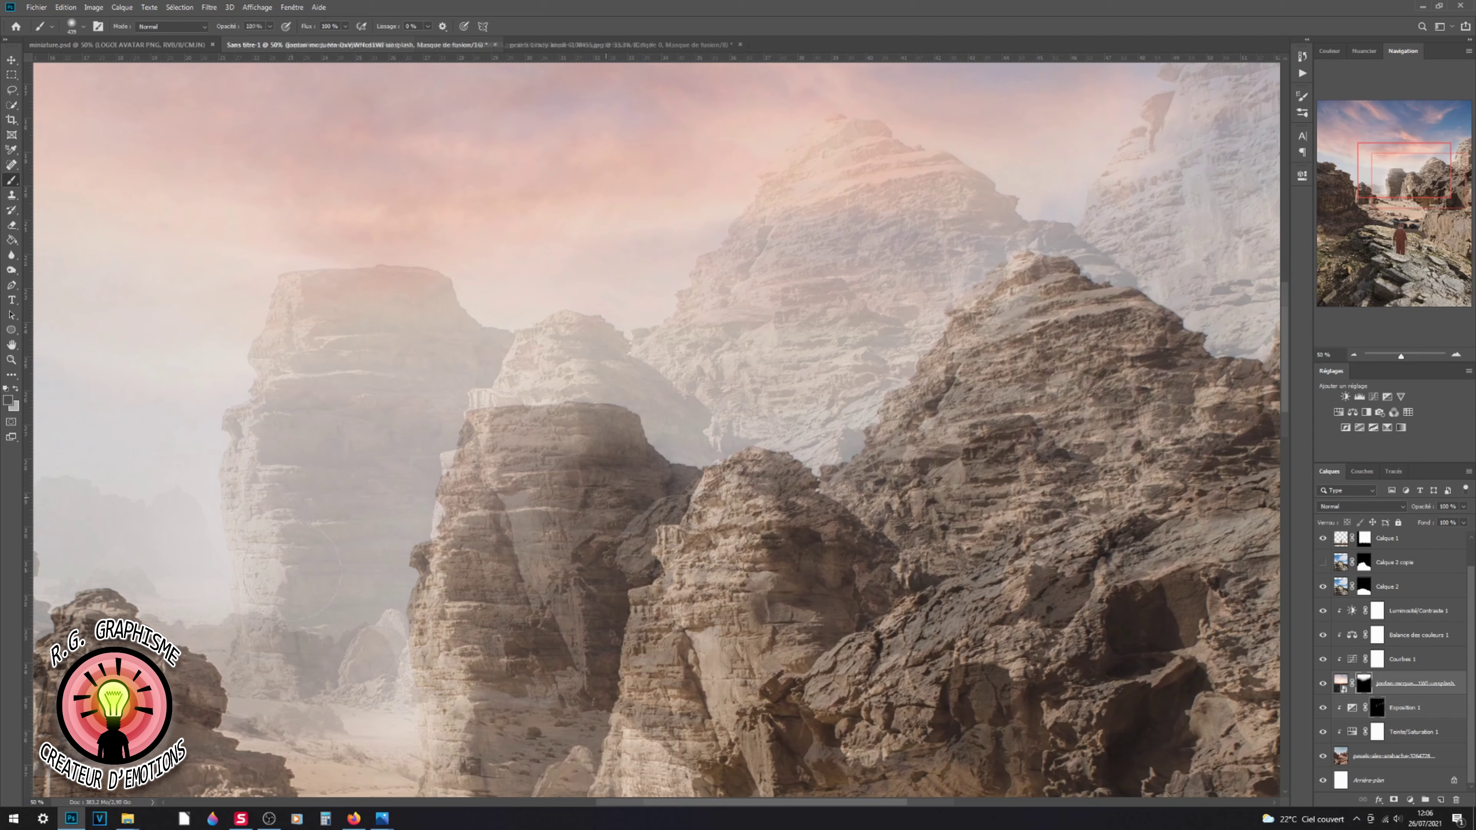
pyautogui.hscroll(-4, 663, 547)
pyautogui.scroll(-2, 662, 547)
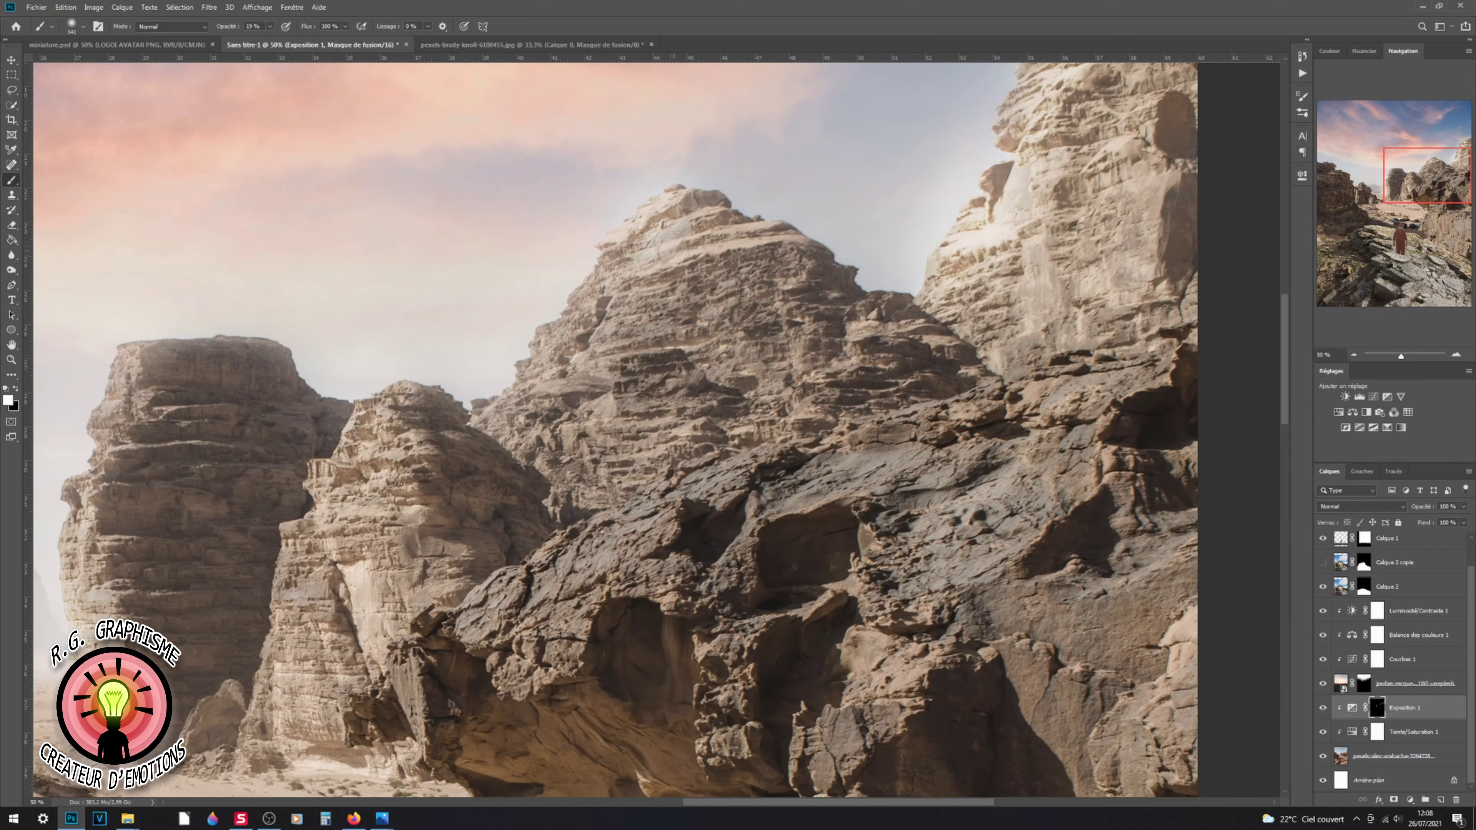
# Step: Paint highlights on the lit edges of the rock pillars and the left cliff in the Exposure mask at 19% opacity
pyautogui.moveTo(639, 232); pyautogui.dragTo(340, 587)
pyautogui.moveTo(409, 414); pyautogui.dragTo(326, 563)
pyautogui.moveTo(325, 564); pyautogui.dragTo(279, 698)
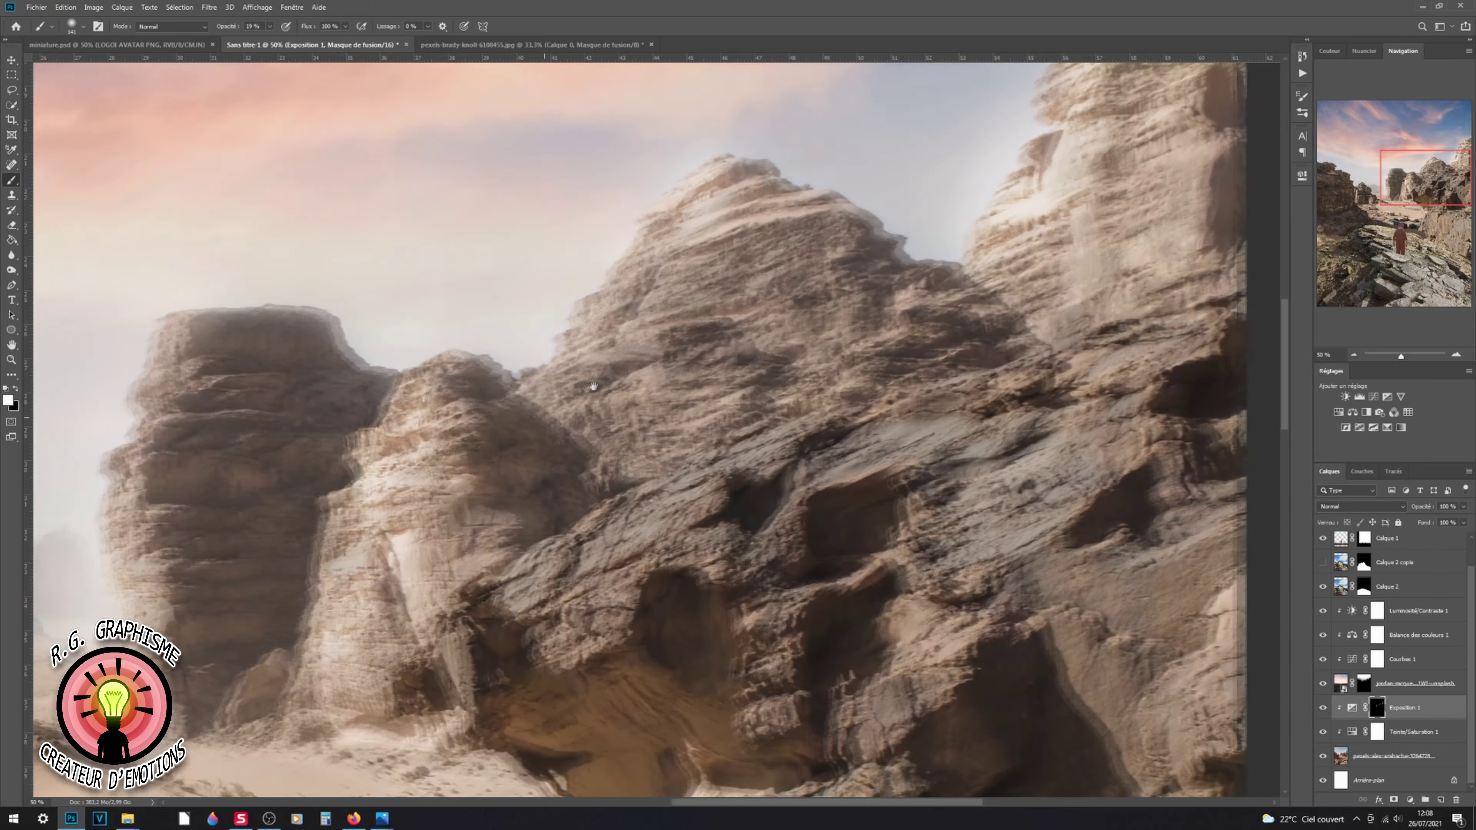
pyautogui.moveTo(192, 314)
pyautogui.mouseDown()
pyautogui.moveTo(168, 389)
pyautogui.moveTo(154, 668)
pyautogui.mouseUp()
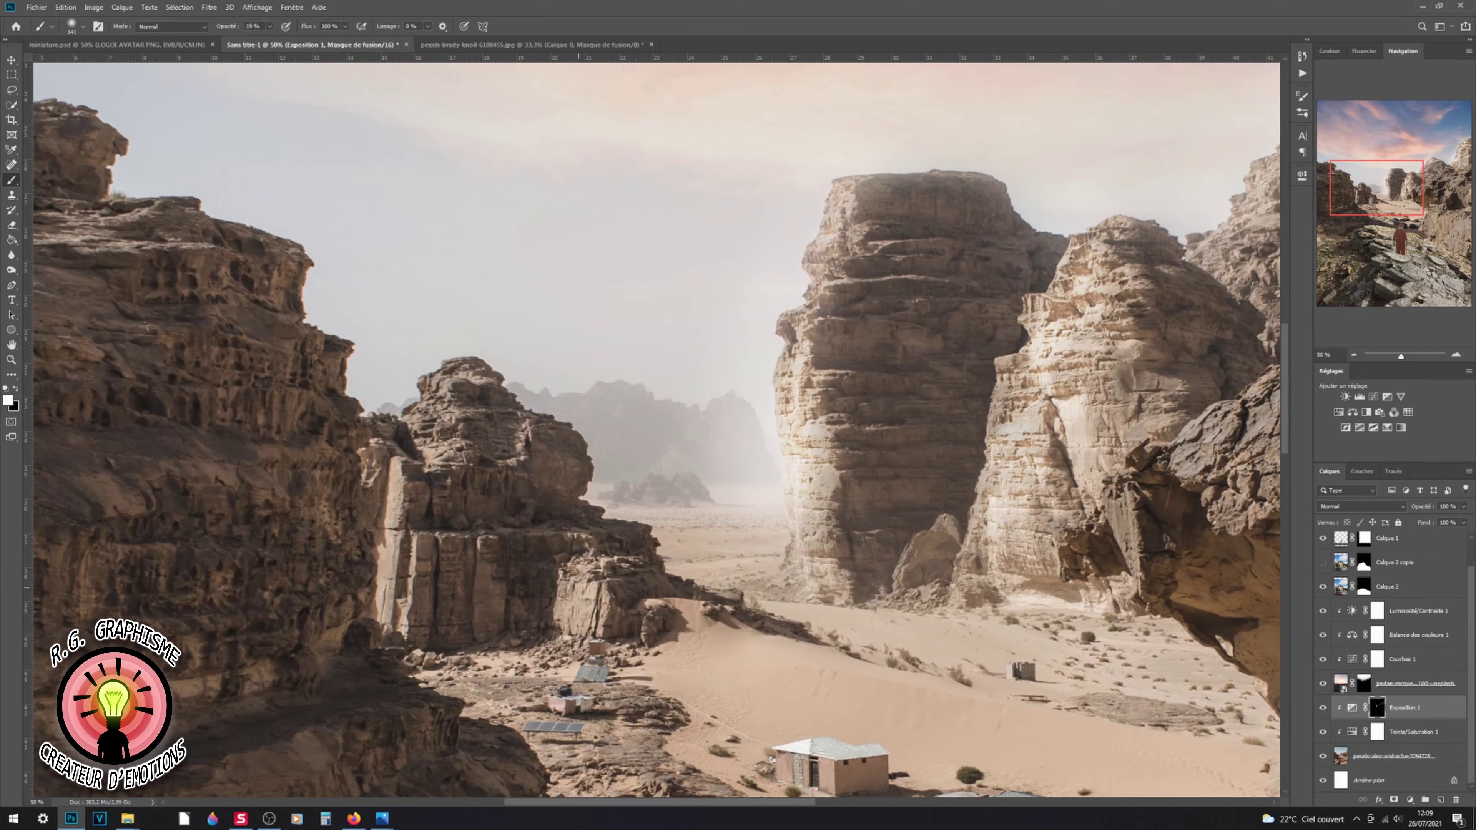
pyautogui.moveTo(103, 212); pyautogui.dragTo(319, 317)
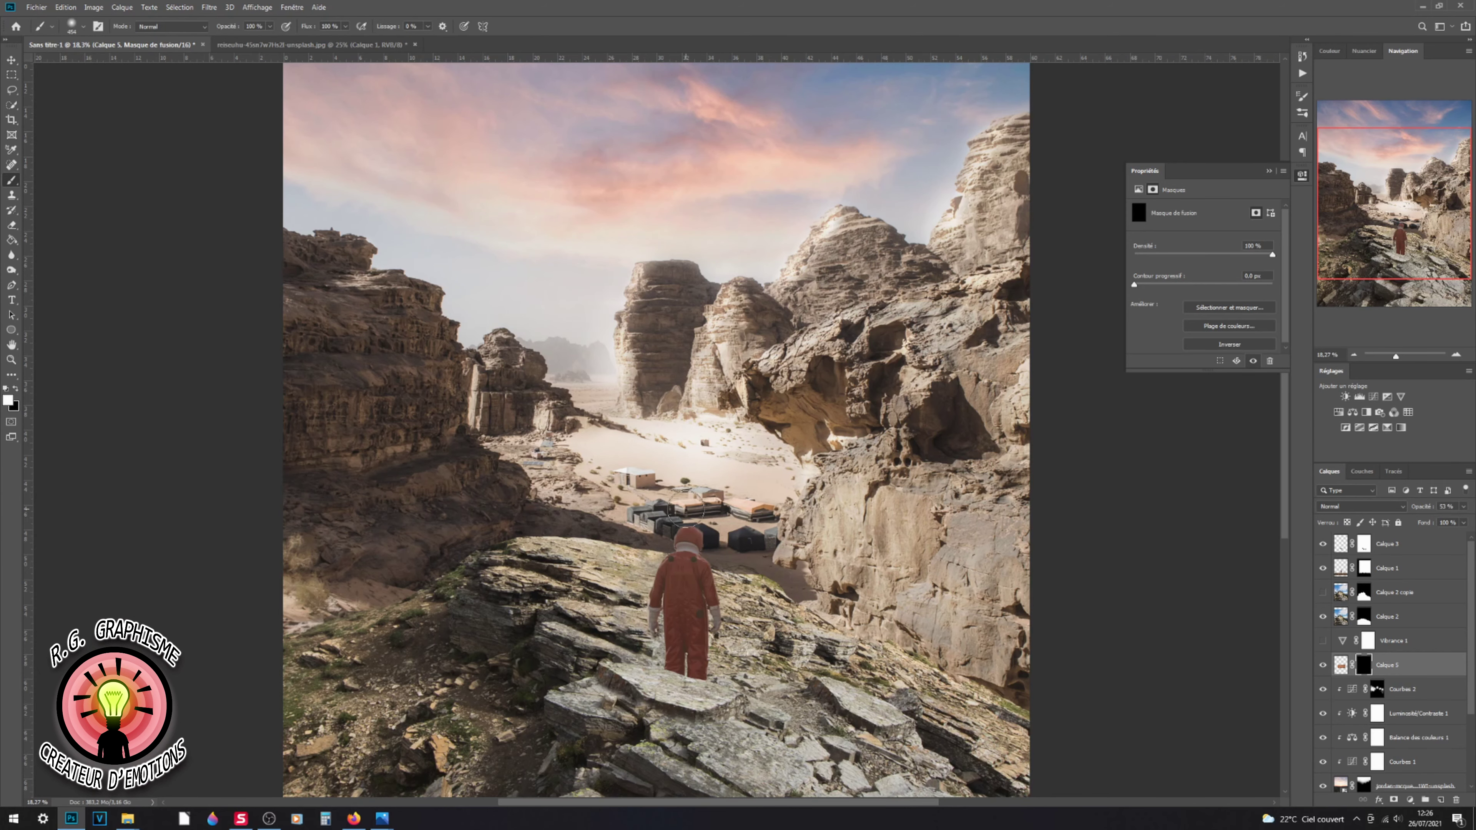
# Step: Cover the camp in the valley by painting the sand layer's mask and raising its opacity, and brighten the sand with a Brightness/Contrast adjustment
pyautogui.moveTo(685, 506)
pyautogui.mouseDown()
pyautogui.moveTo(744, 489)
pyautogui.moveTo(606, 450)
pyautogui.moveTo(726, 465)
pyautogui.mouseUp()
pyautogui.click(1464, 506)
pyautogui.moveTo(1470, 523); pyautogui.dragTo(1473, 523)
pyautogui.moveTo(688, 506)
pyautogui.mouseDown()
pyautogui.moveTo(761, 523)
pyautogui.moveTo(726, 509)
pyautogui.mouseUp()
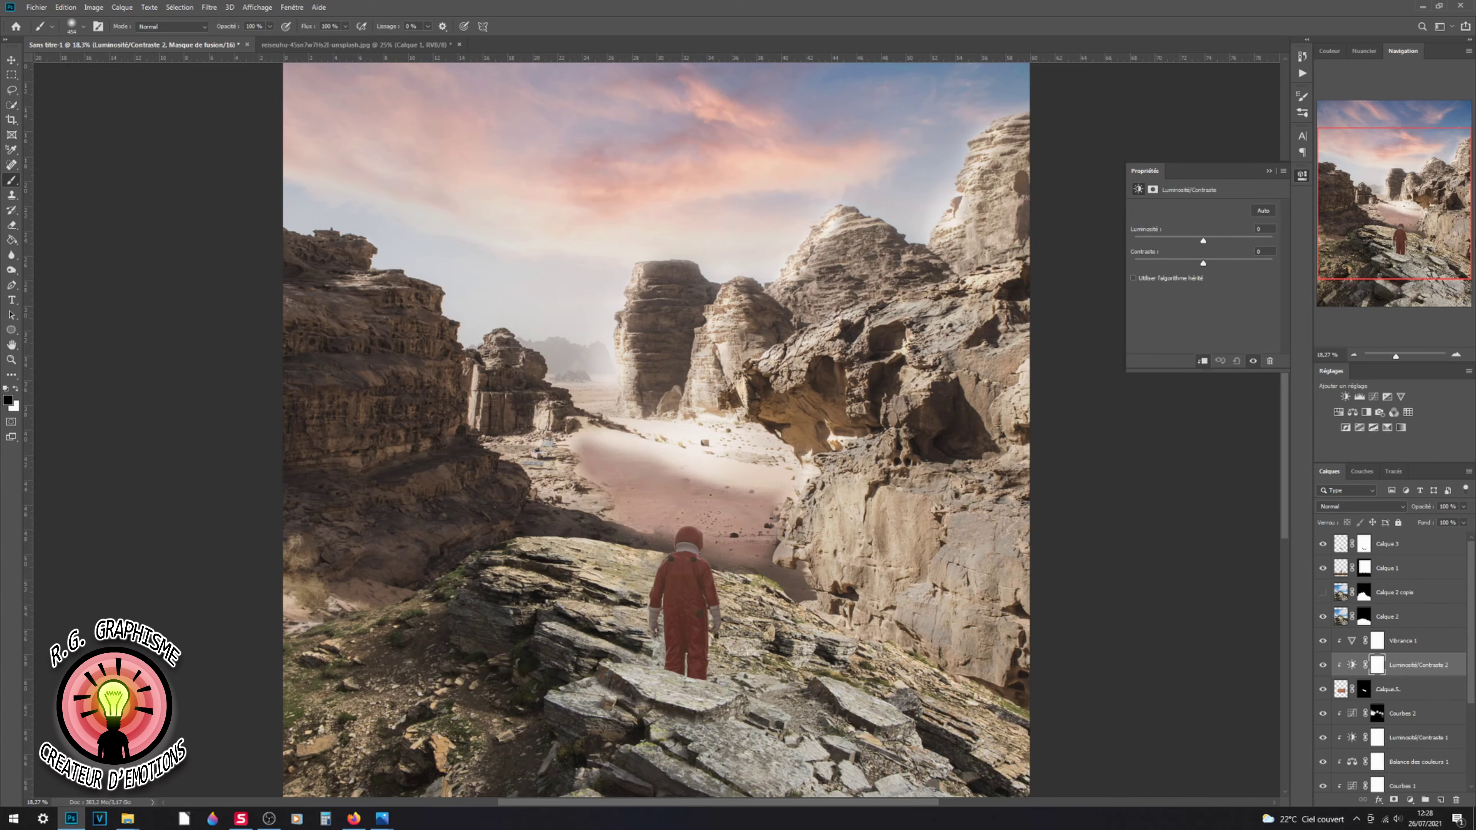
pyautogui.moveTo(1212, 240); pyautogui.dragTo(1233, 240)
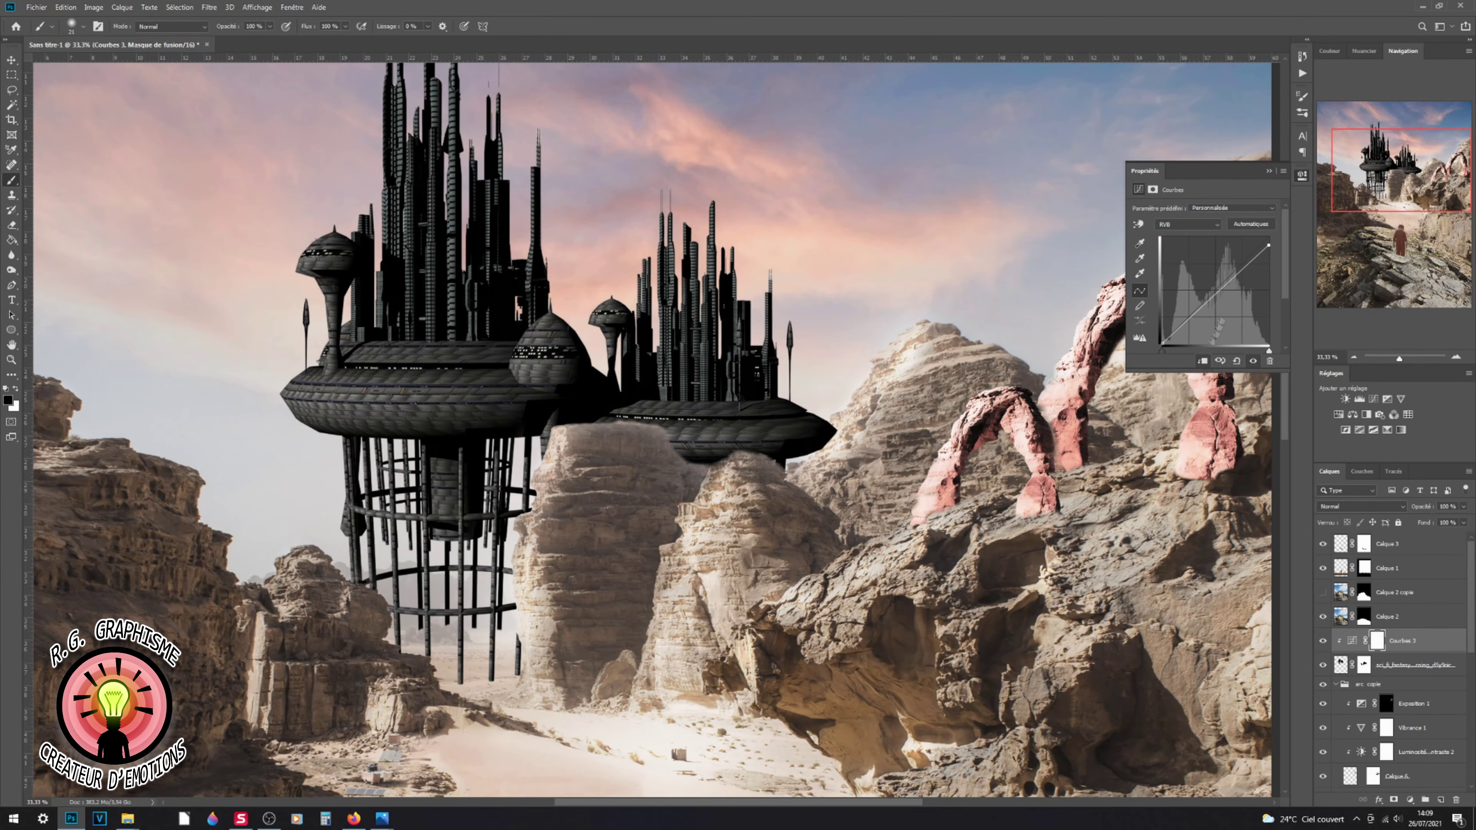
# Step: Lighten the futuristic city with its Curves adjustment by lifting the midtones and the black point
pyautogui.moveTo(1201, 308); pyautogui.dragTo(1200, 295)
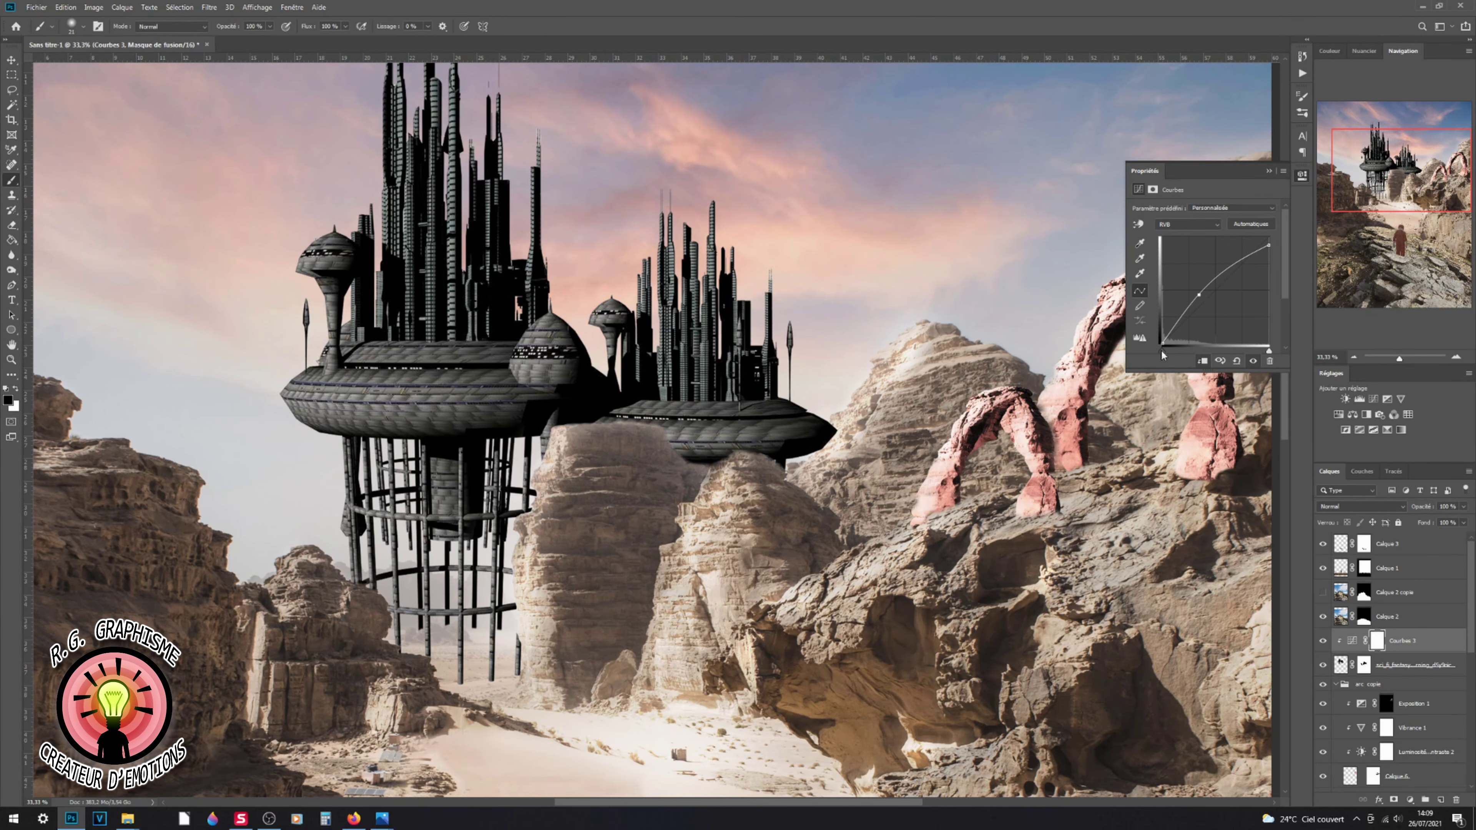
pyautogui.moveTo(1163, 340); pyautogui.dragTo(1163, 327)
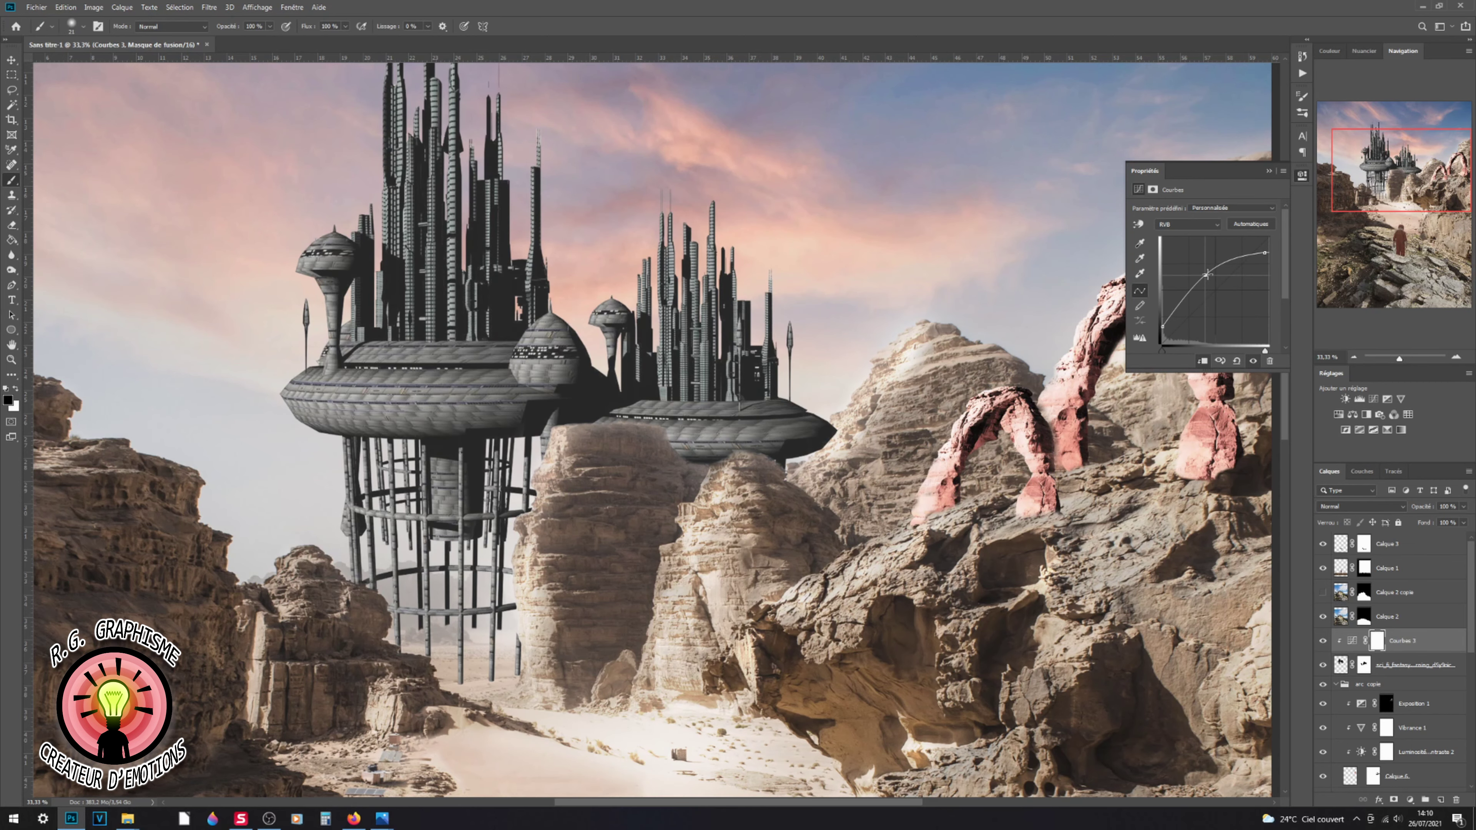
# Step: Reduce the city layer's opacity and add a clipped Brightness/Contrast adjustment with increased brightness
pyautogui.click(1416, 665)
pyautogui.hotkey('ctrl', '0')
pyautogui.moveTo(1440, 523); pyautogui.dragTo(1434, 522)
pyautogui.click(1346, 399)
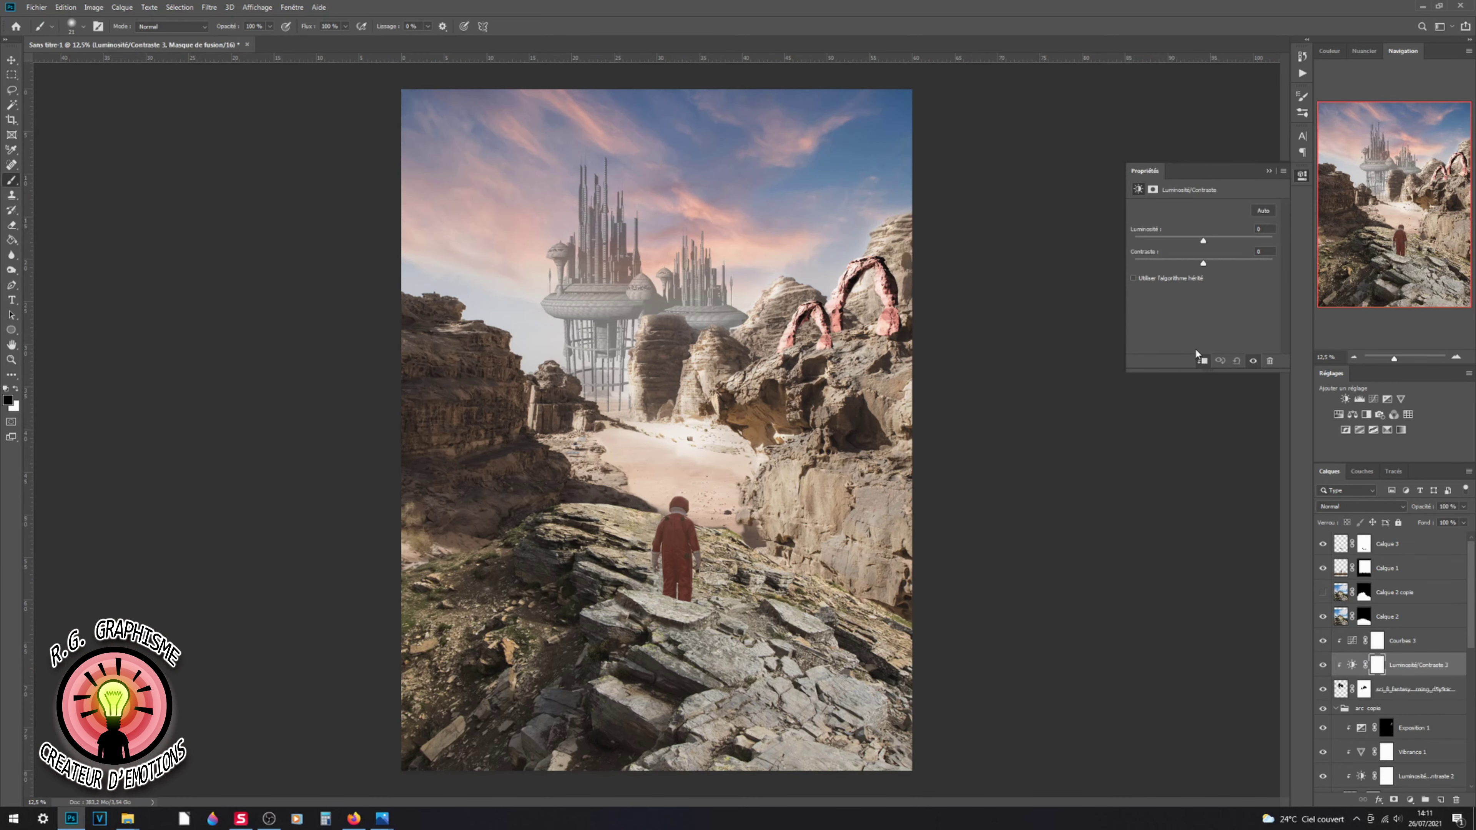
pyautogui.moveTo(1203, 239); pyautogui.dragTo(1235, 242)
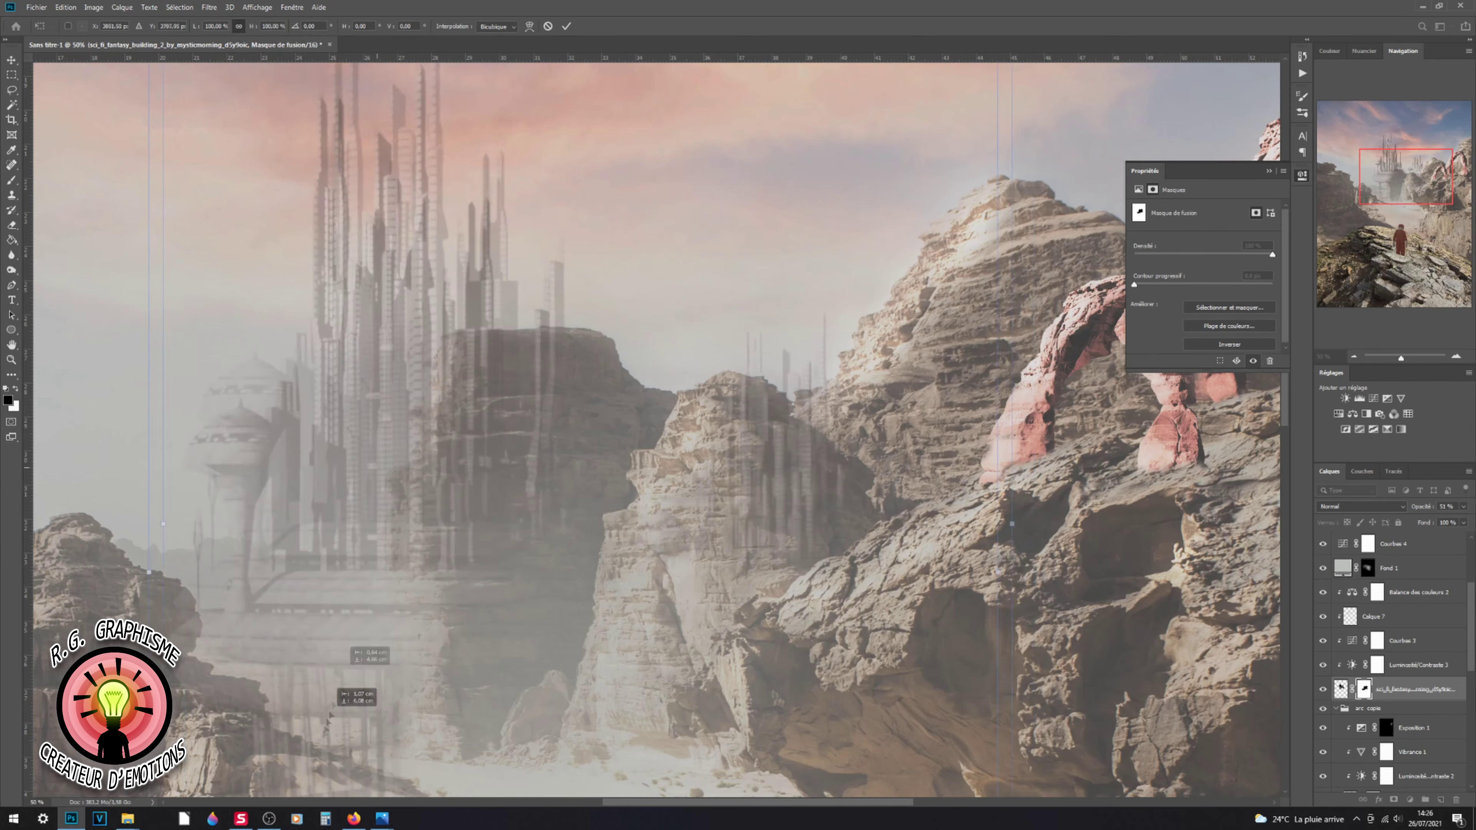
# Step: Reposition the city behind the rock pillars and mask out the part overlapping the rock
pyautogui.moveTo(335, 672); pyautogui.dragTo(377, 612)
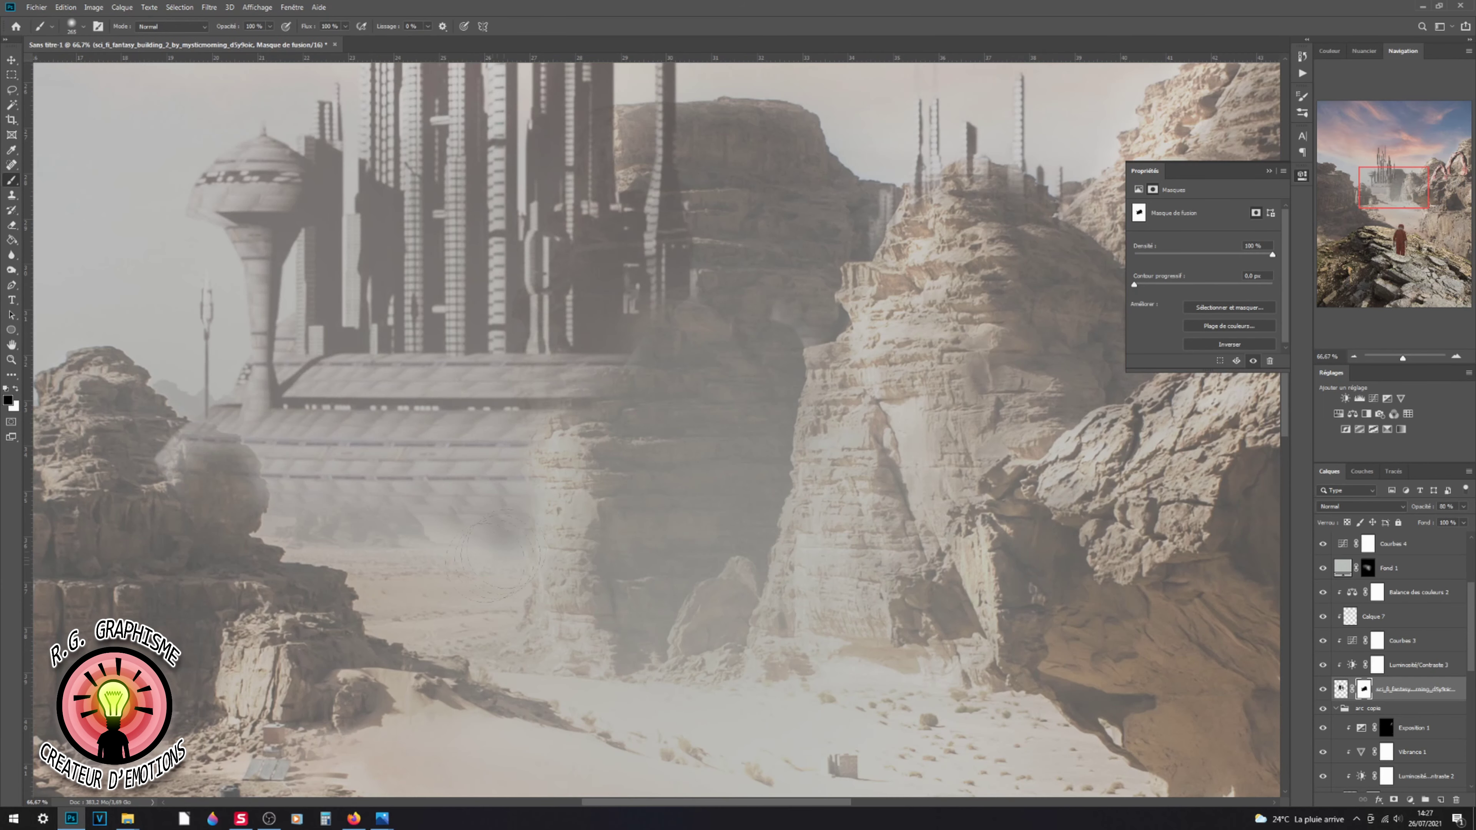
pyautogui.moveTo(564, 401)
pyautogui.mouseDown()
pyautogui.moveTo(543, 332)
pyautogui.moveTo(592, 297)
pyautogui.moveTo(583, 215)
pyautogui.moveTo(607, 154)
pyautogui.moveTo(649, 398)
pyautogui.moveTo(613, 396)
pyautogui.mouseUp()
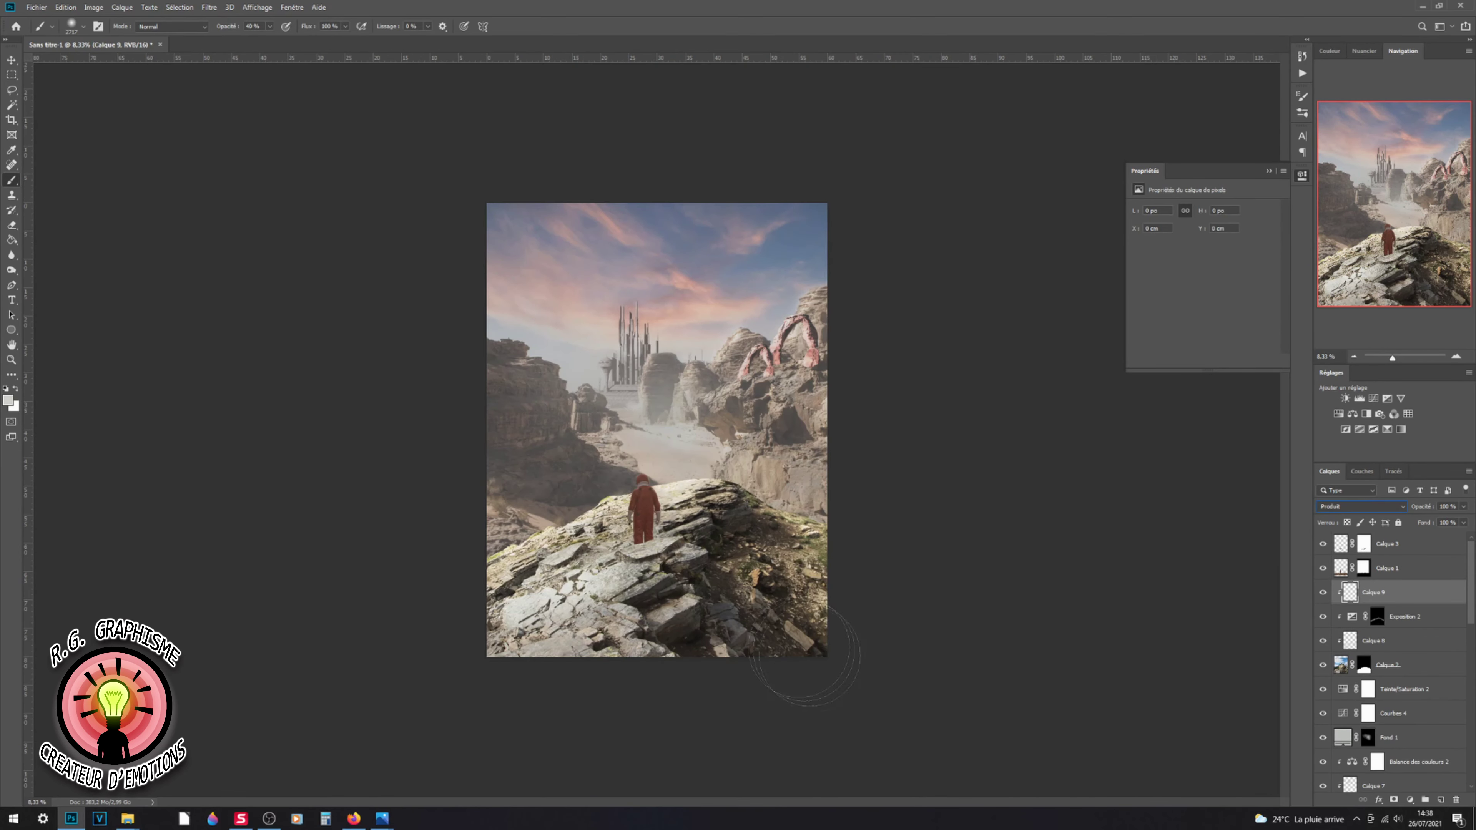
# Step: Paint shadows over the lower corners of the foreground rock on the Produit layer with a brush at 40% opacity
pyautogui.moveTo(594, 684); pyautogui.dragTo(463, 656)
pyautogui.moveTo(802, 628)
pyautogui.mouseDown()
pyautogui.moveTo(379, 676)
pyautogui.moveTo(866, 575)
pyautogui.mouseUp()
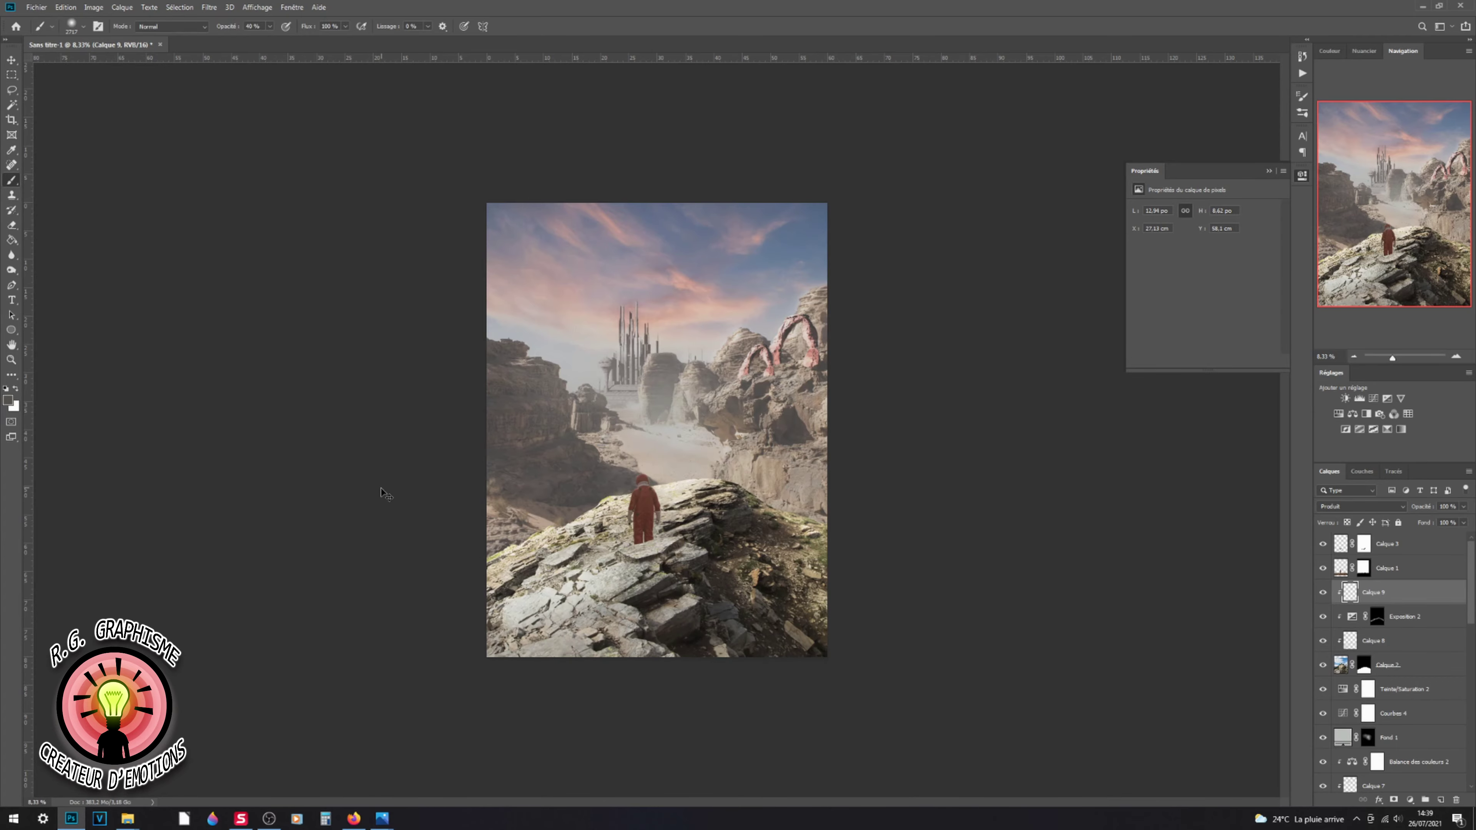
pyautogui.moveTo(379, 487); pyautogui.dragTo(872, 609)
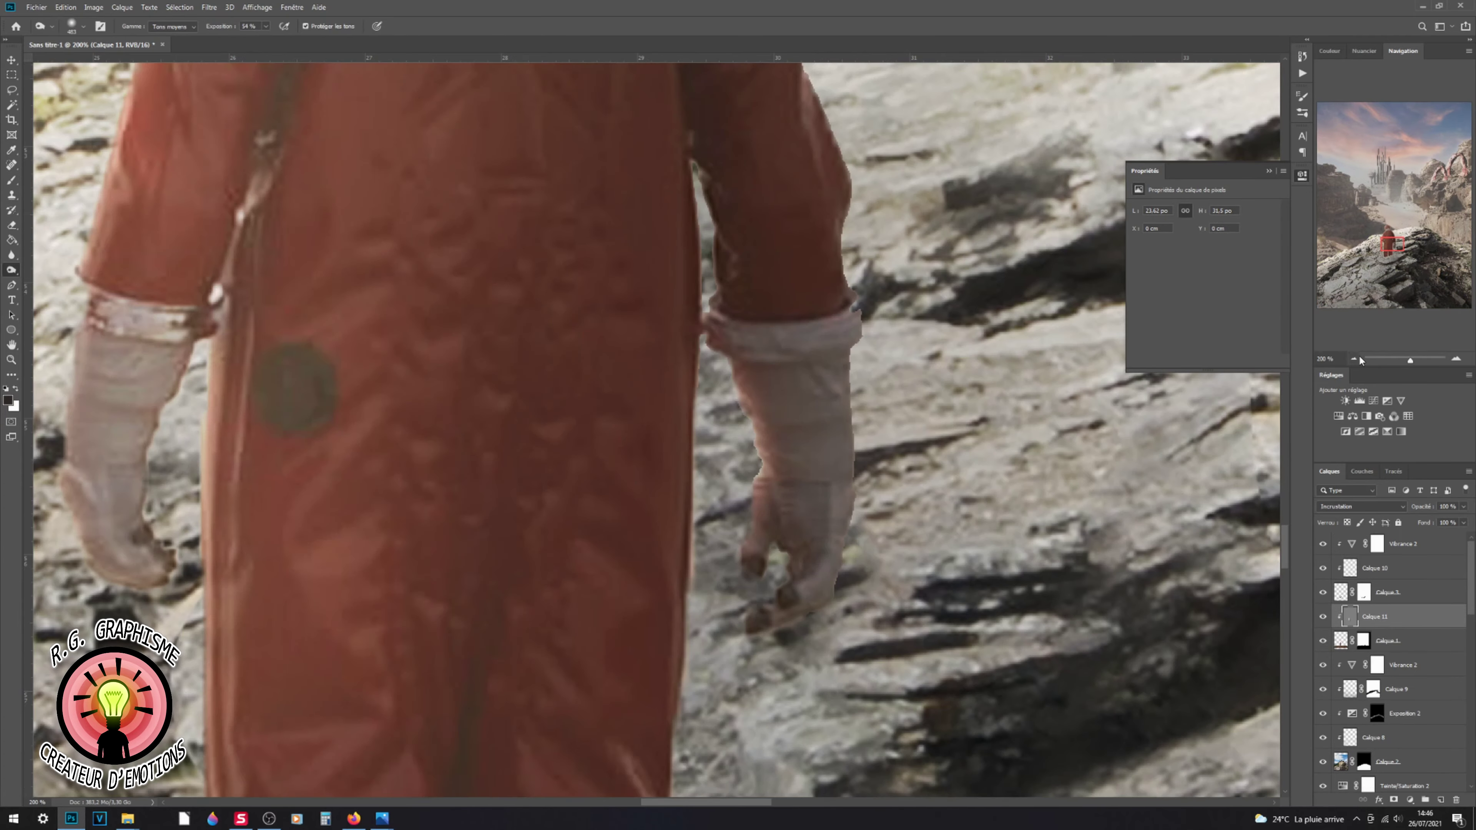
# Step: Lower the exposure of the dodge/burn brush and adjust its size for shading the astronaut
pyautogui.click(1357, 359)
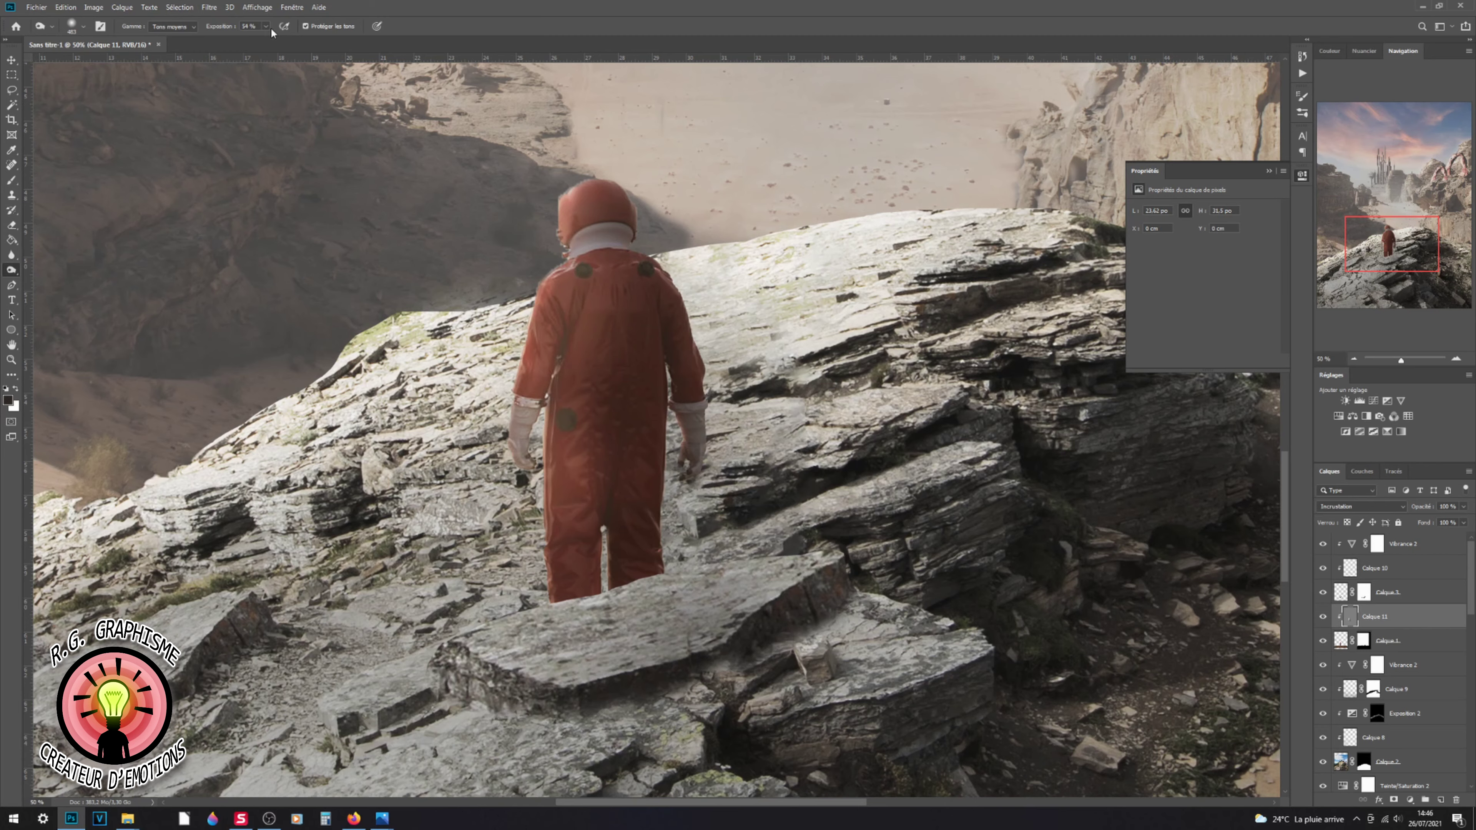
pyautogui.moveTo(265, 42); pyautogui.dragTo(247, 42)
pyautogui.click(72, 26)
pyautogui.press('Return')
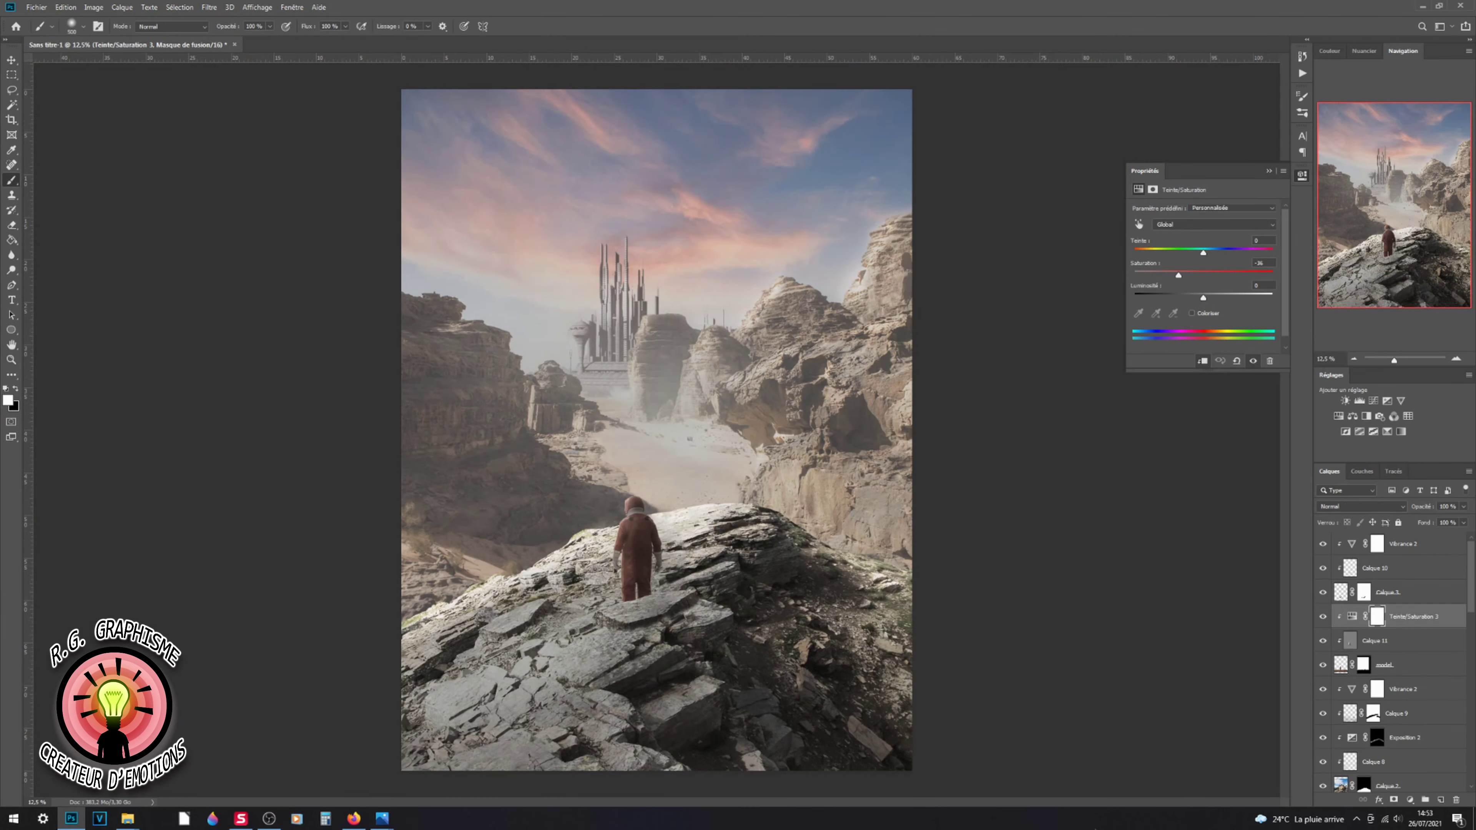
# Step: Add an Exposure adjustment clipped to the astronaut, raise its exposure and invert its mask to black
pyautogui.click(1387, 401)
pyautogui.moveTo(1207, 236); pyautogui.dragTo(1230, 238)
pyautogui.hotkey('ctrl', 'i')
# Step: Reduce the brush size and paint light onto the astronaut's suit in the Exposure mask
pyautogui.hotkey('ctrl', '+')
pyautogui.hotkey('ctrl', '+')
pyautogui.hotkey('ctrl', '+')
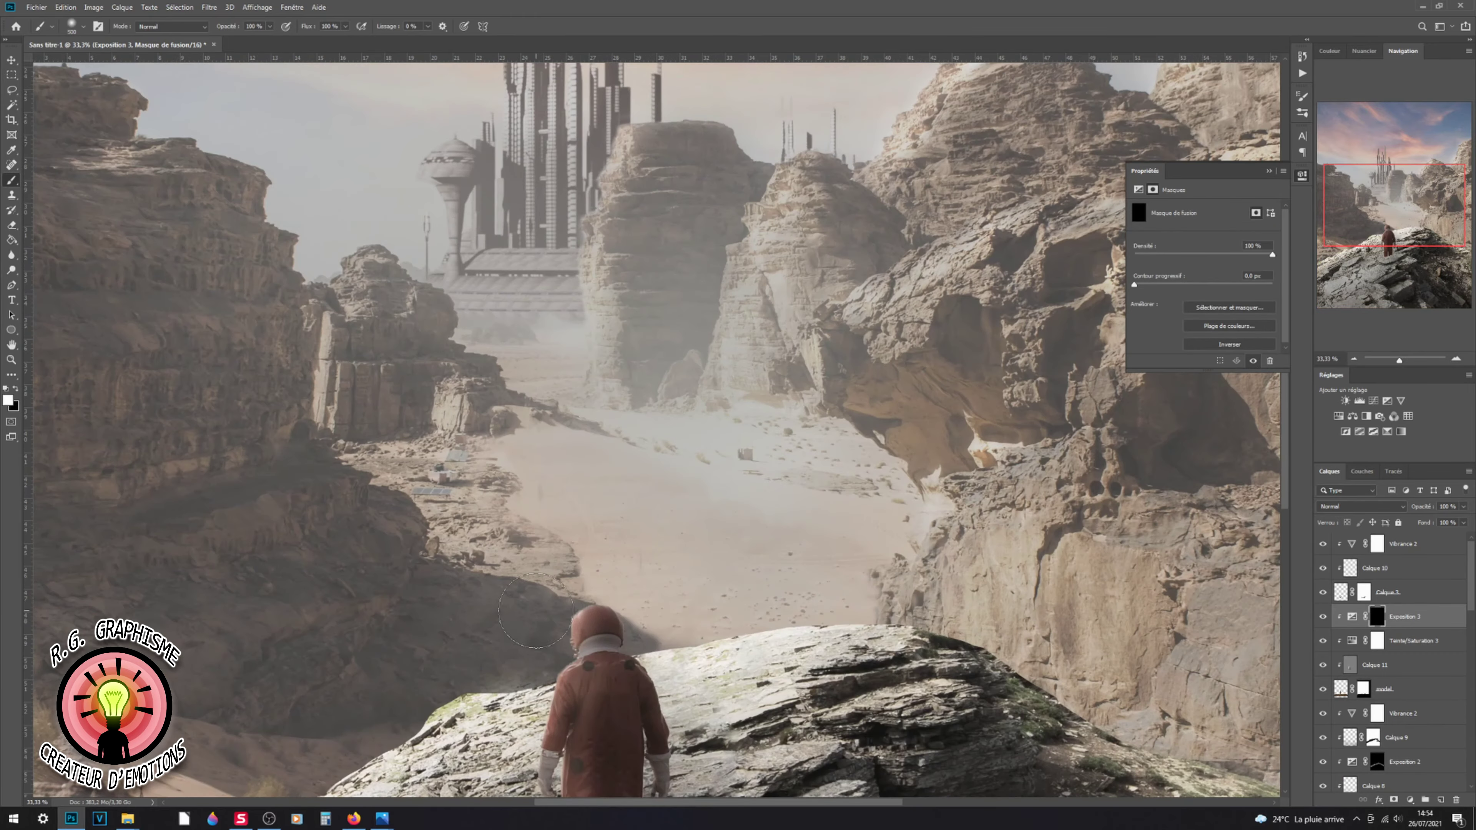
pyautogui.moveTo(519, 665); pyautogui.dragTo(409, 364)
pyautogui.click(83, 26)
pyautogui.moveTo(93, 58); pyautogui.dragTo(82, 63)
pyautogui.press('Return')
pyautogui.hotkey('ctrl', '+')
pyautogui.hotkey('ctrl', '+')
pyautogui.hotkey('ctrl', '+')
pyautogui.hotkey('ctrl', '+')
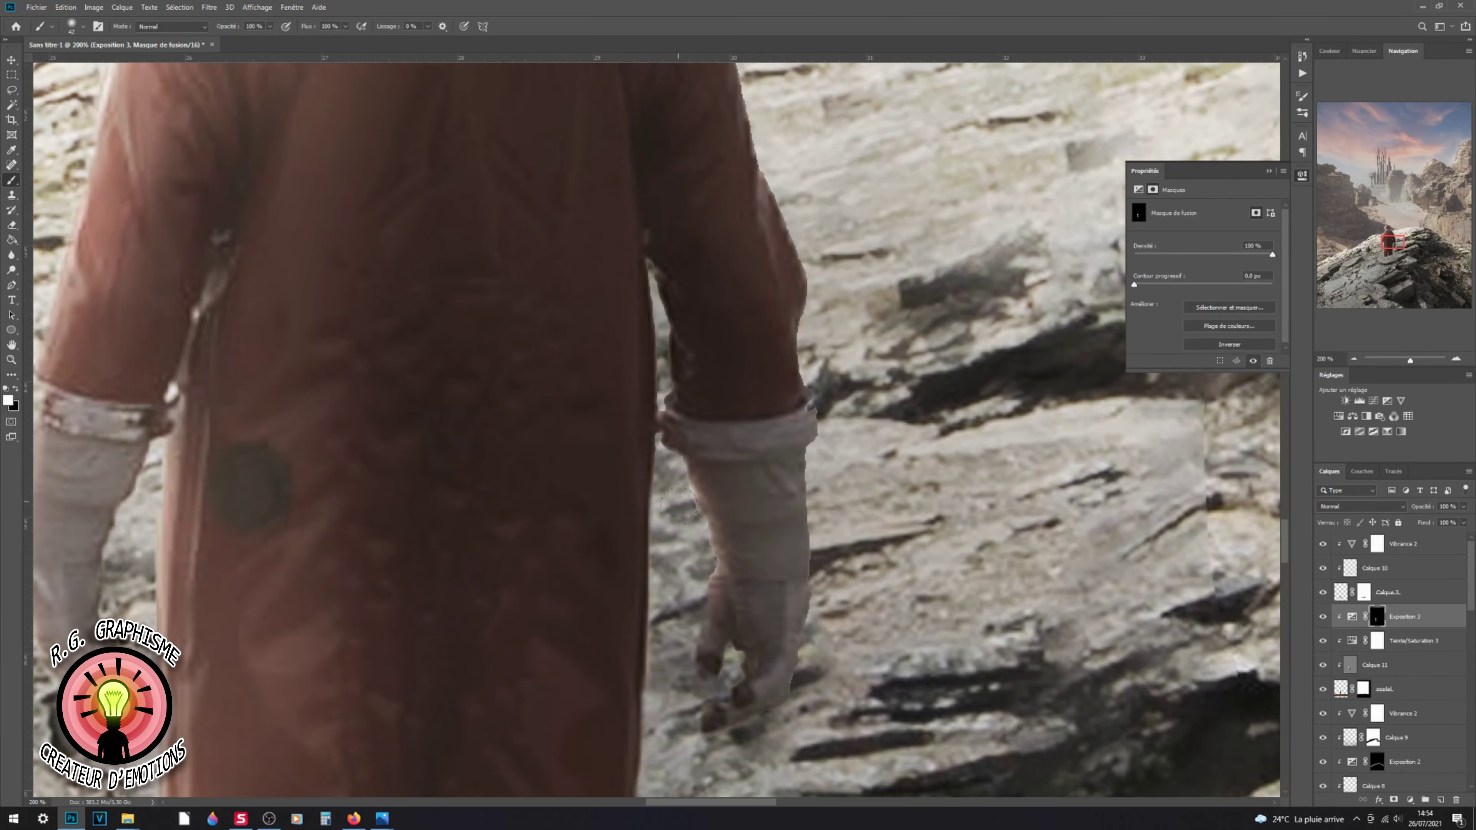
pyautogui.hotkey('ctrl', '-')
pyautogui.hotkey('ctrl', '-')
pyautogui.hotkey('ctrl', '-')
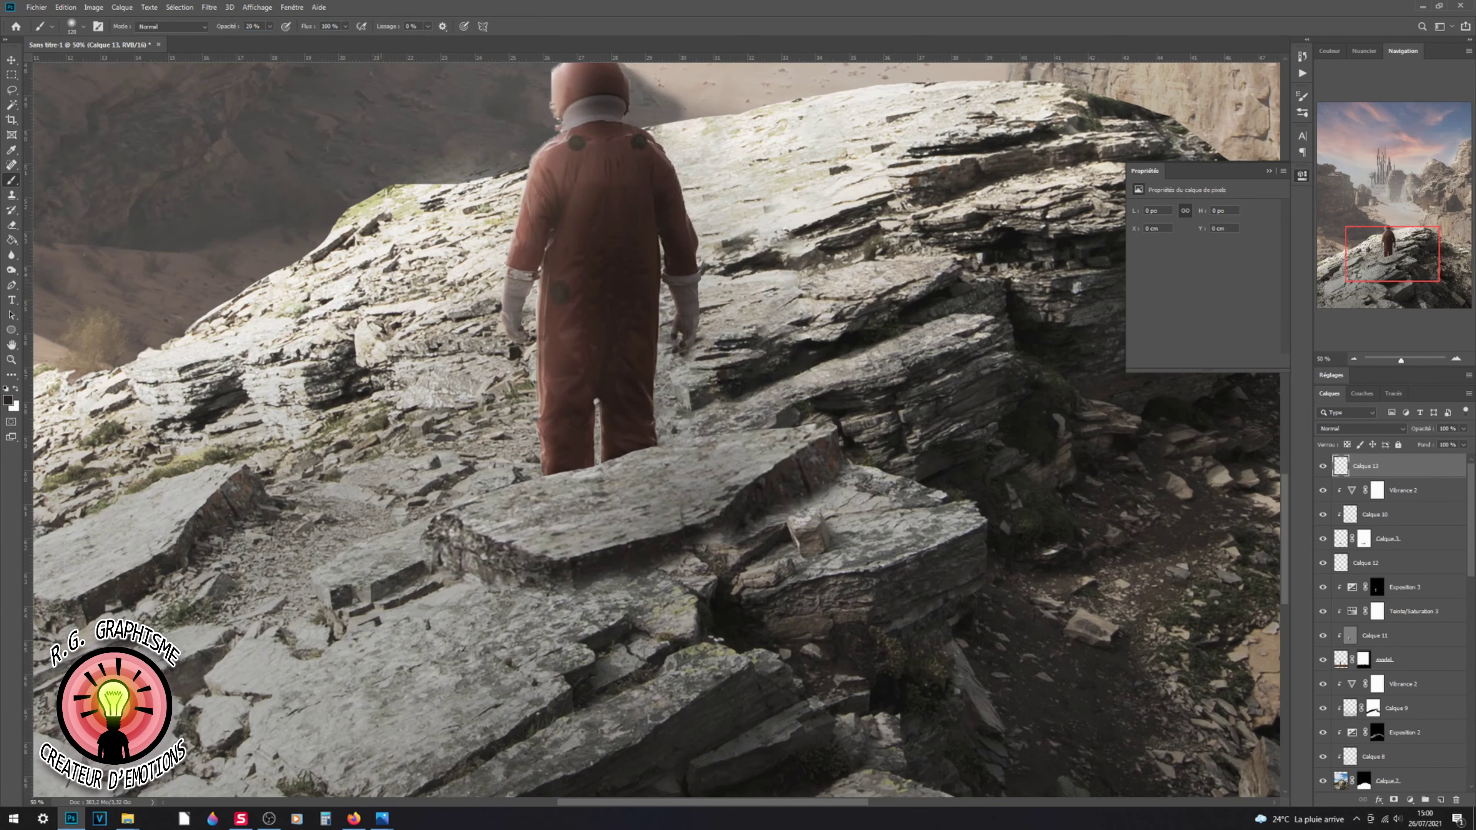
# Step: Paint a dark shadow under the astronaut's feet at 20% opacity and clip the shadow layer to the layer below
pyautogui.moveTo(572, 470)
pyautogui.mouseDown()
pyautogui.moveTo(639, 500)
pyautogui.moveTo(726, 465)
pyautogui.moveTo(703, 500)
pyautogui.moveTo(625, 479)
pyautogui.moveTo(842, 529)
pyautogui.moveTo(653, 481)
pyautogui.mouseUp()
pyautogui.click(1355, 357)
pyautogui.moveTo(1398, 361); pyautogui.dragTo(1413, 360)
pyautogui.rightClick(1416, 477)
pyautogui.click(1320, 486)
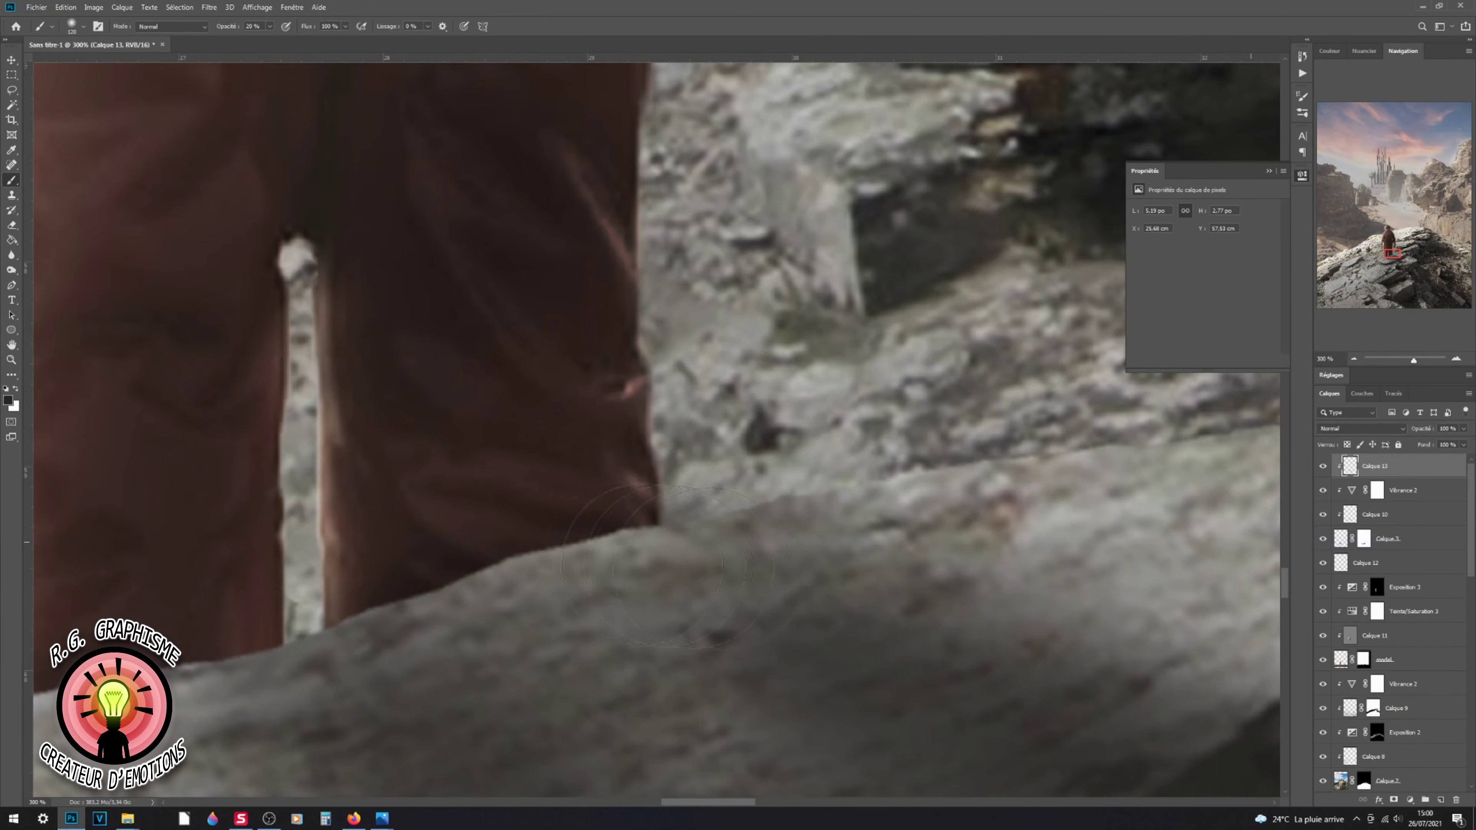
# Step: Add a layer mask to the shadow layer, swap the brush colors and set the brush opacity to 10%
pyautogui.hotkey('ctrl', '-')
pyautogui.hotkey('ctrl', '-')
pyautogui.hotkey('ctrl', '-')
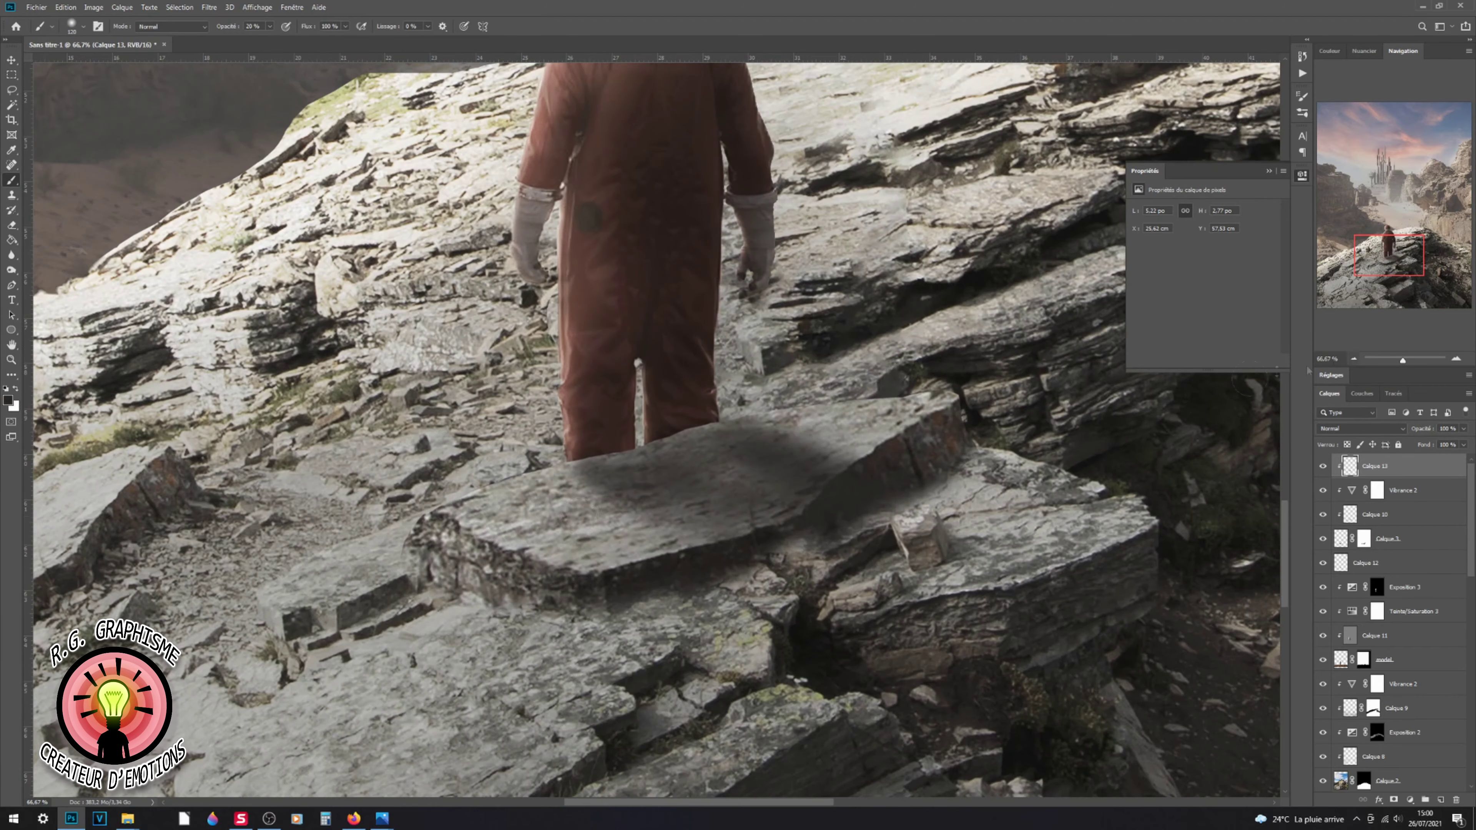
pyautogui.click(1393, 800)
pyautogui.press('x')
pyautogui.press('1')
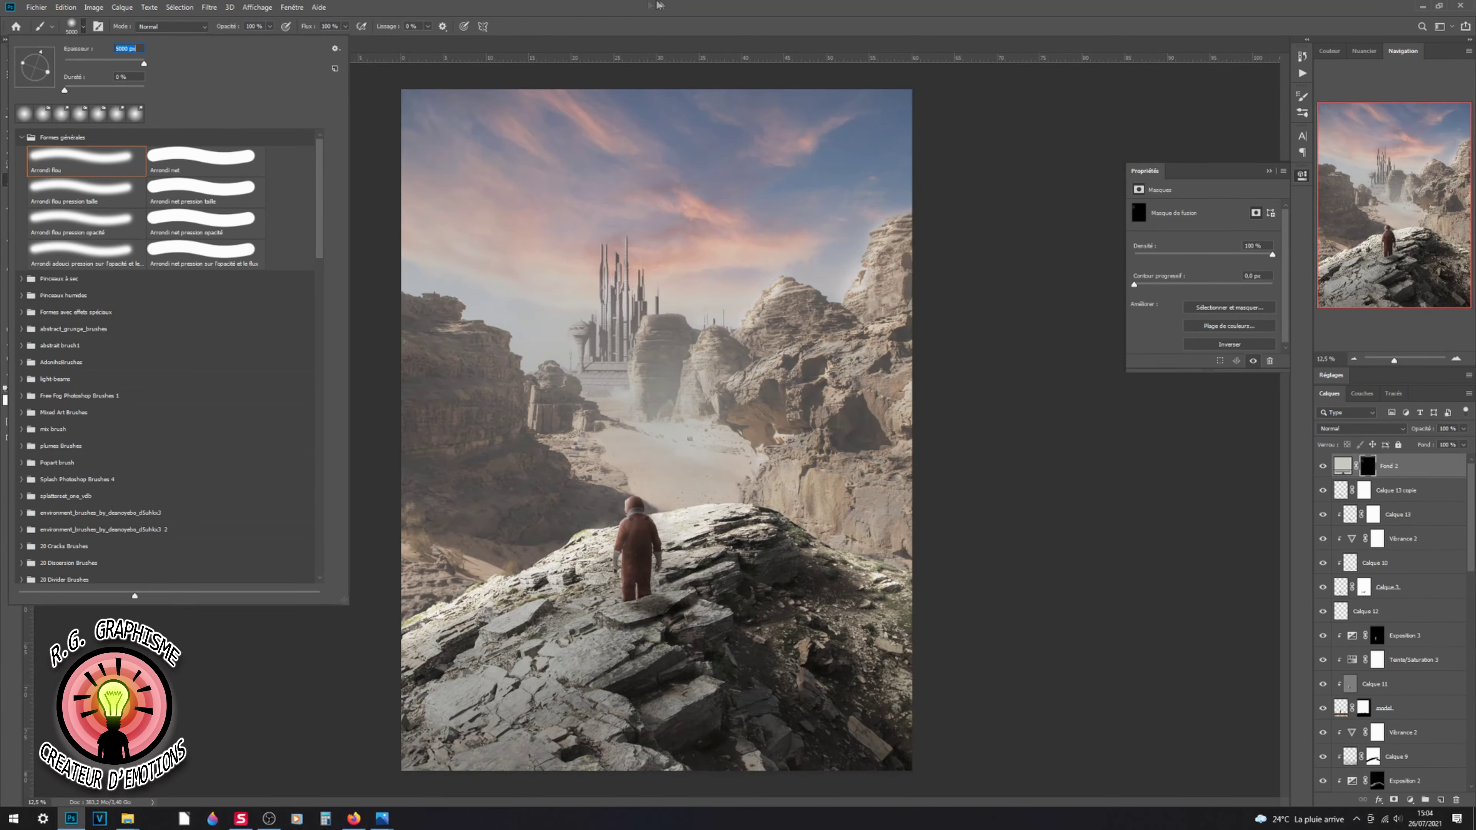
# Step: Paint pale haze over the left sky and cliff in the Fond 2 mask with a large soft brush, and change the fill layer's blending mode
pyautogui.press('Return')
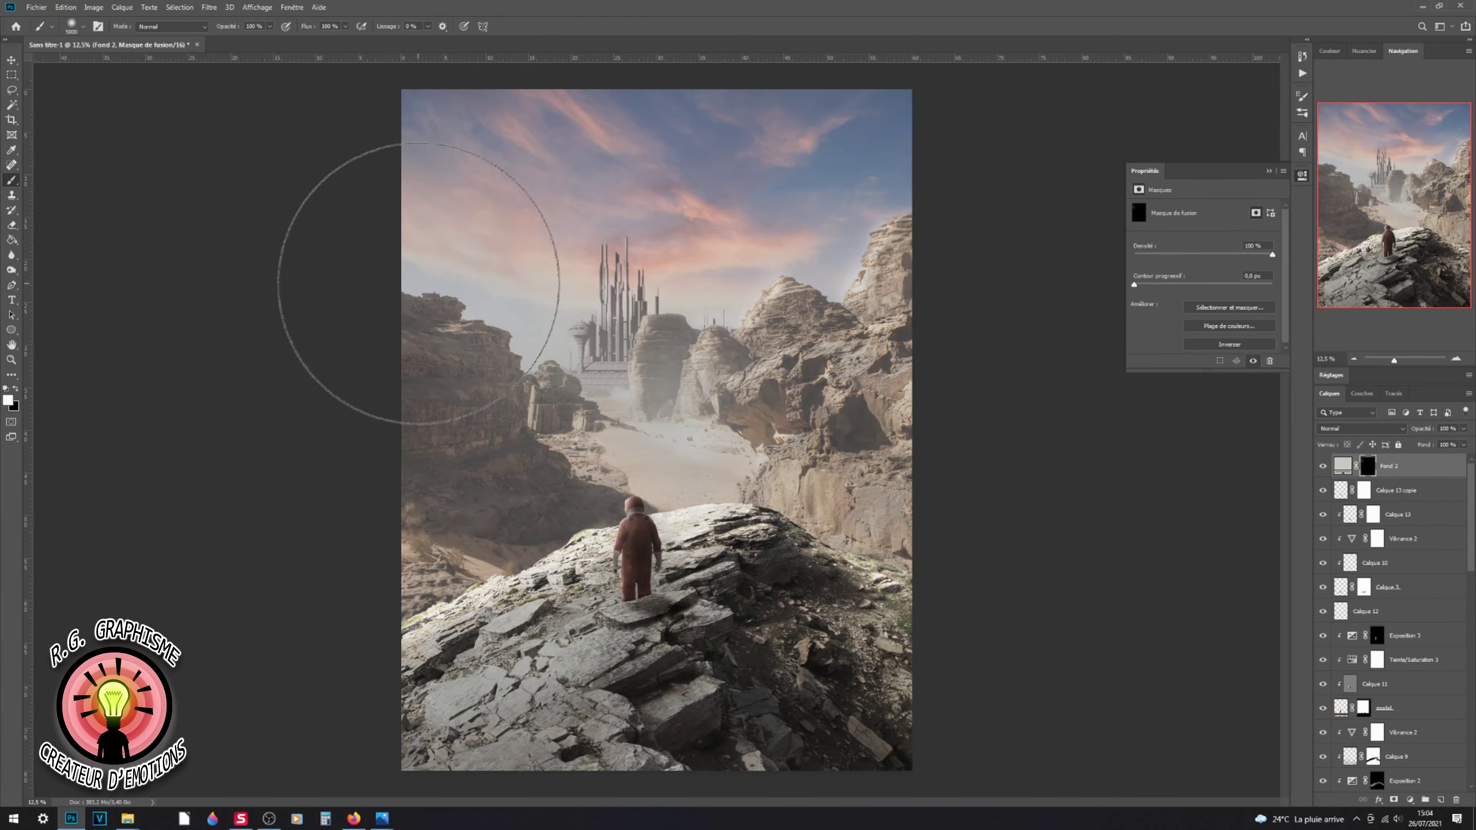
pyautogui.click(412, 251)
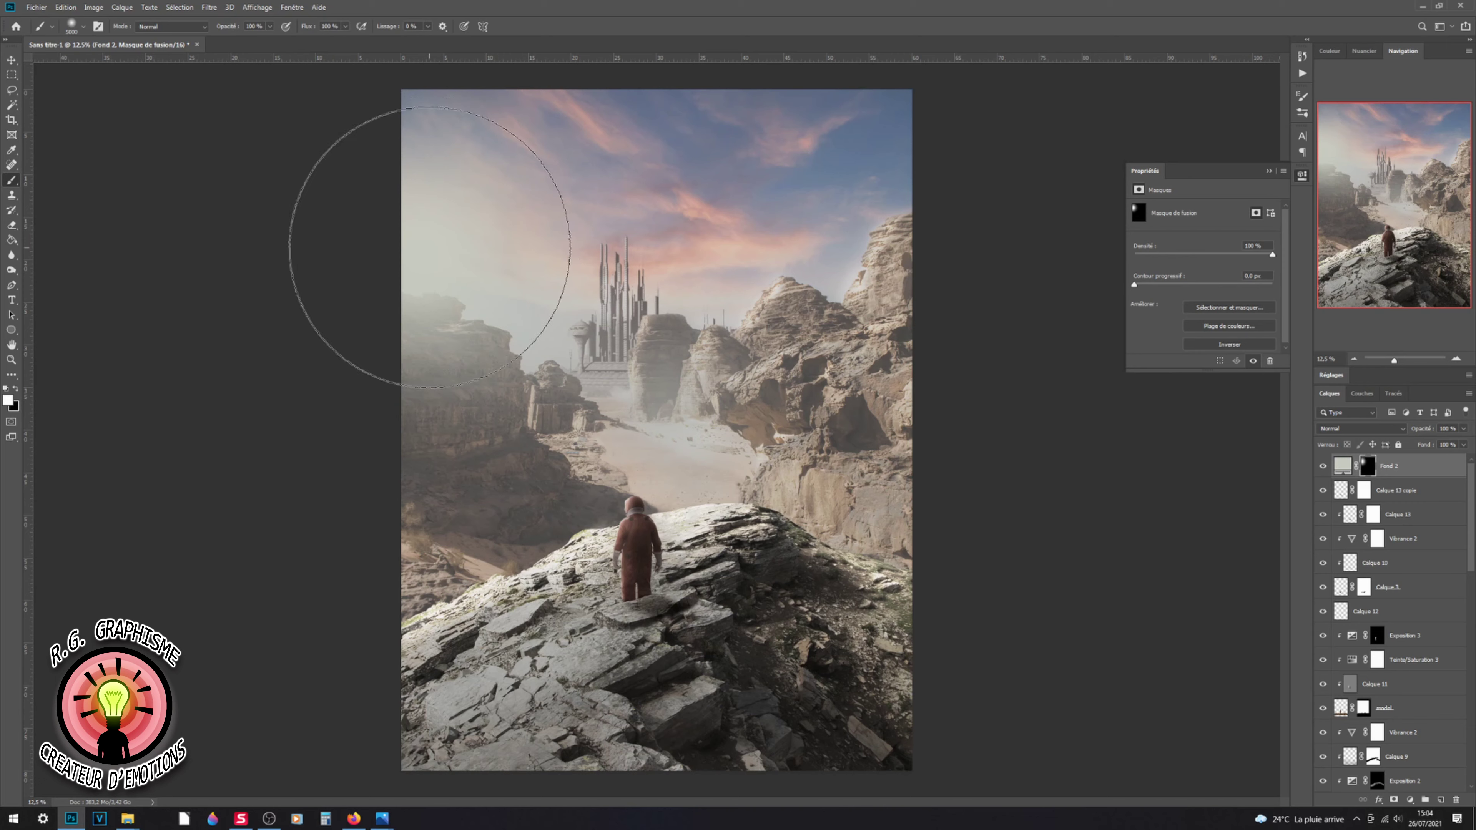
pyautogui.moveTo(411, 245); pyautogui.dragTo(410, 388)
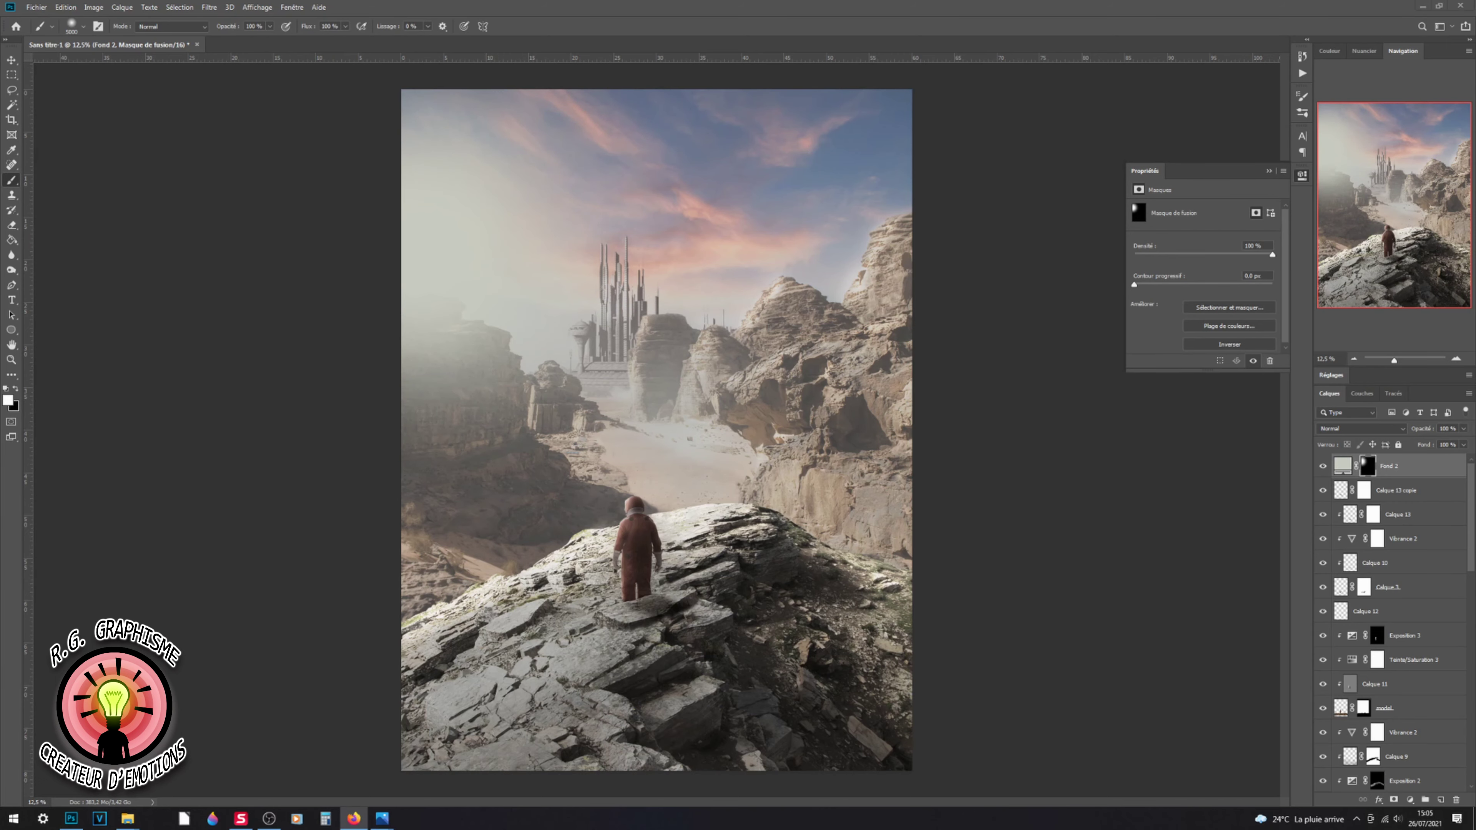
pyautogui.click(1360, 428)
pyautogui.click(1354, 573)
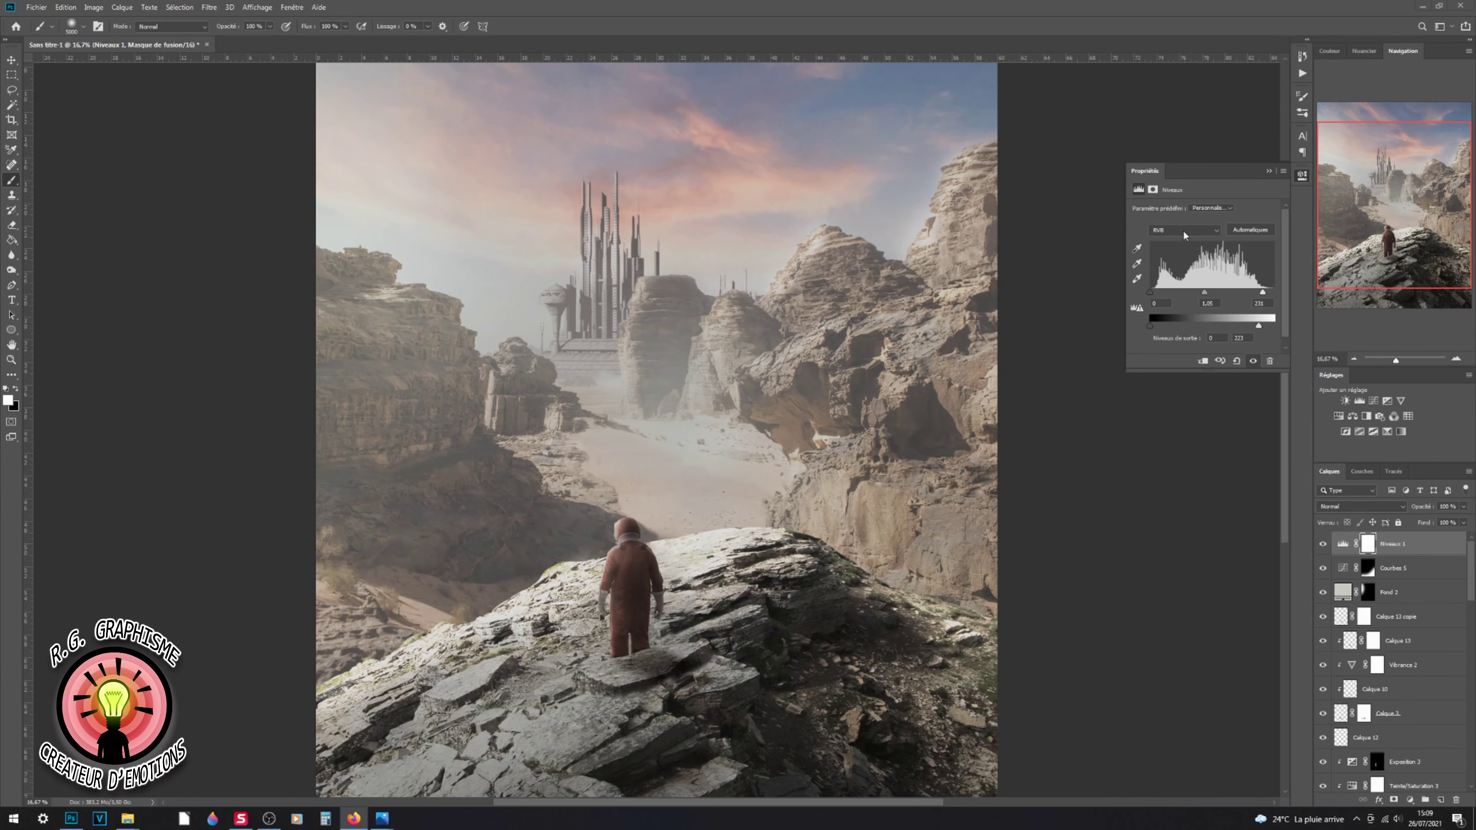
# Step: Lower the white output level of the blue channel in the Levels adjustment
pyautogui.click(1184, 229)
pyautogui.click(1180, 262)
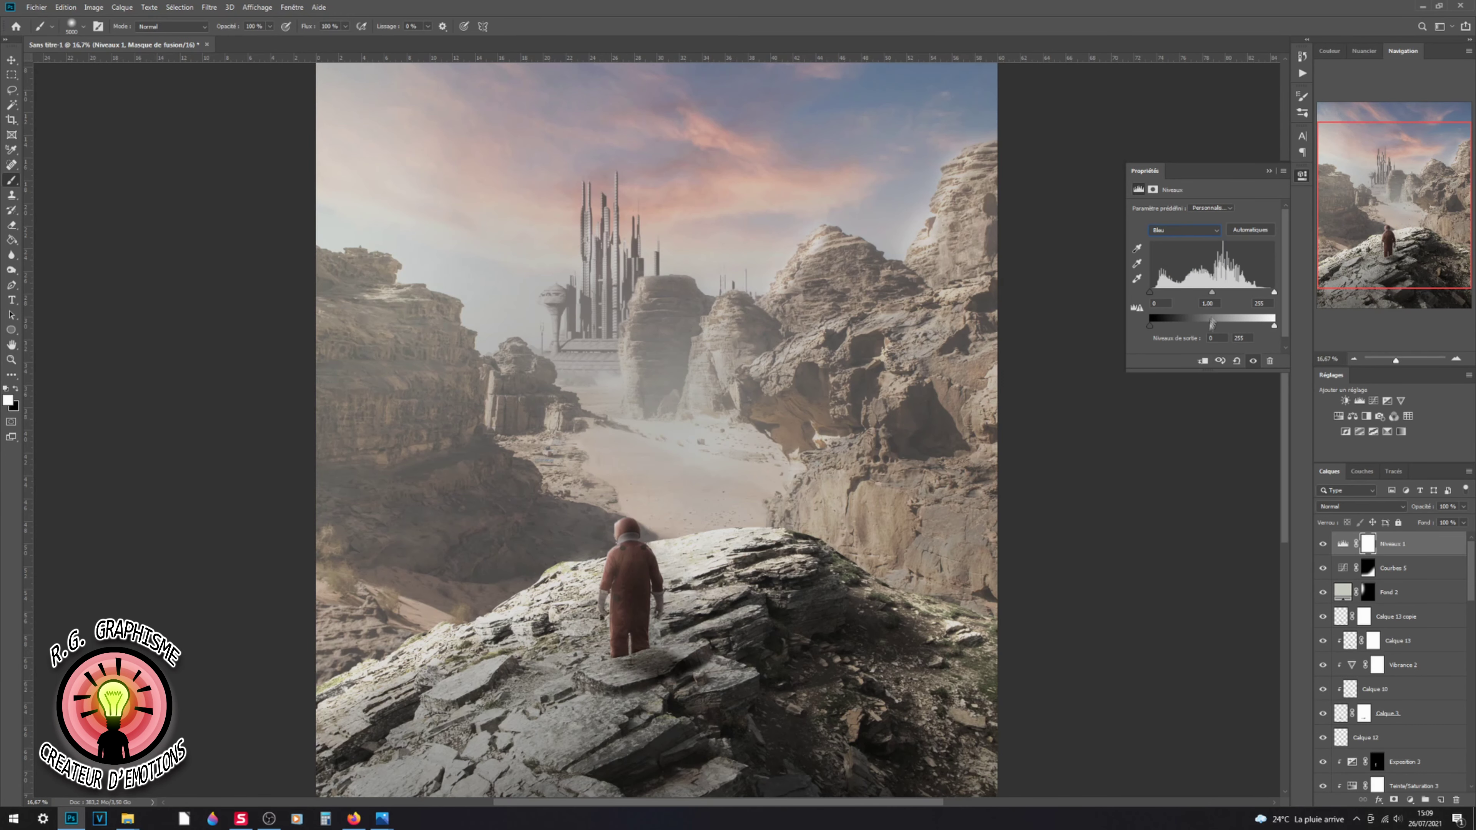
pyautogui.moveTo(1273, 325); pyautogui.dragTo(1261, 326)
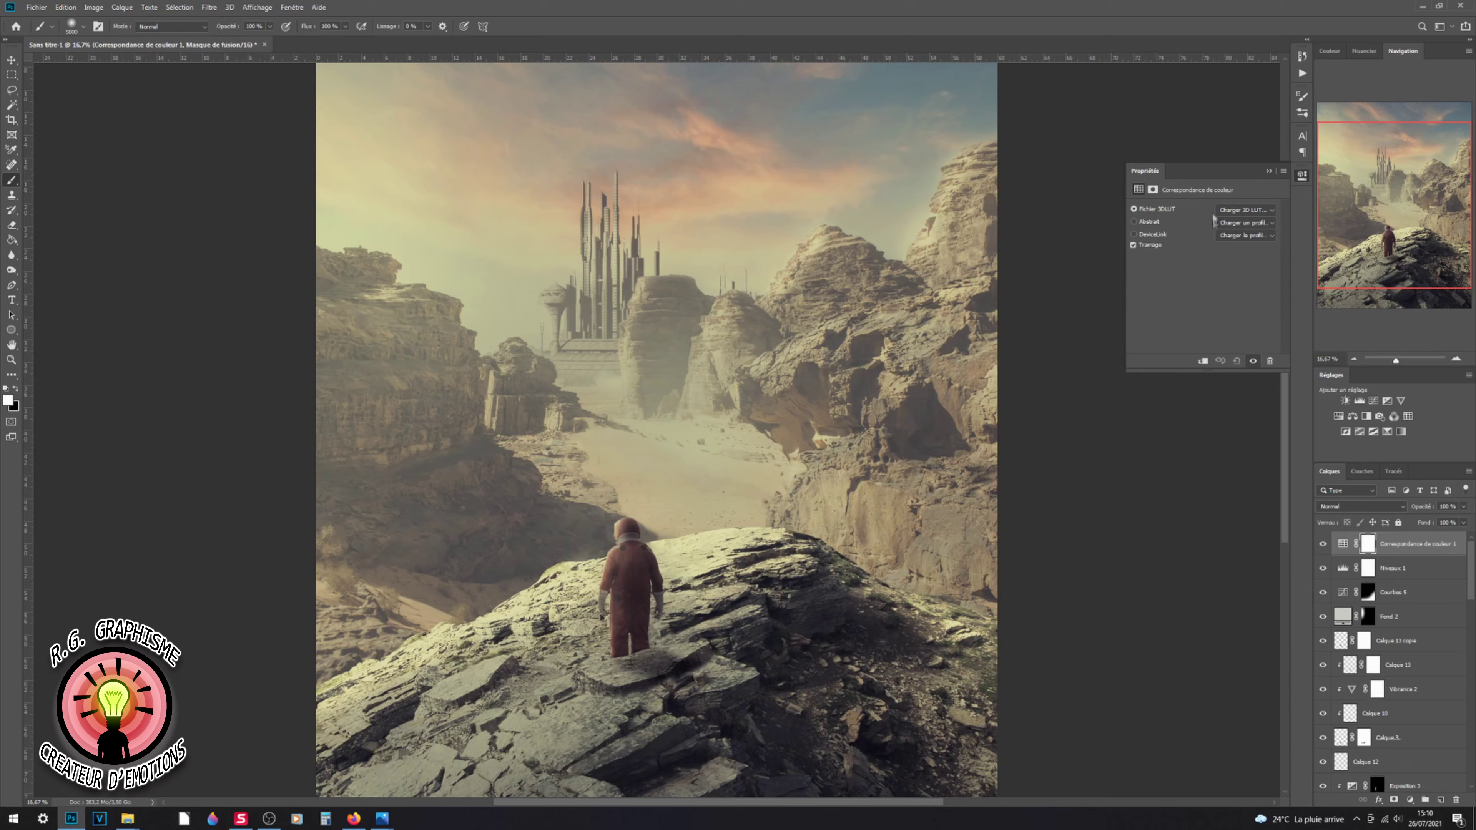
# Step: Open the list of 3D LUT files for the color lookup adjustment layer
pyautogui.click(1232, 210)
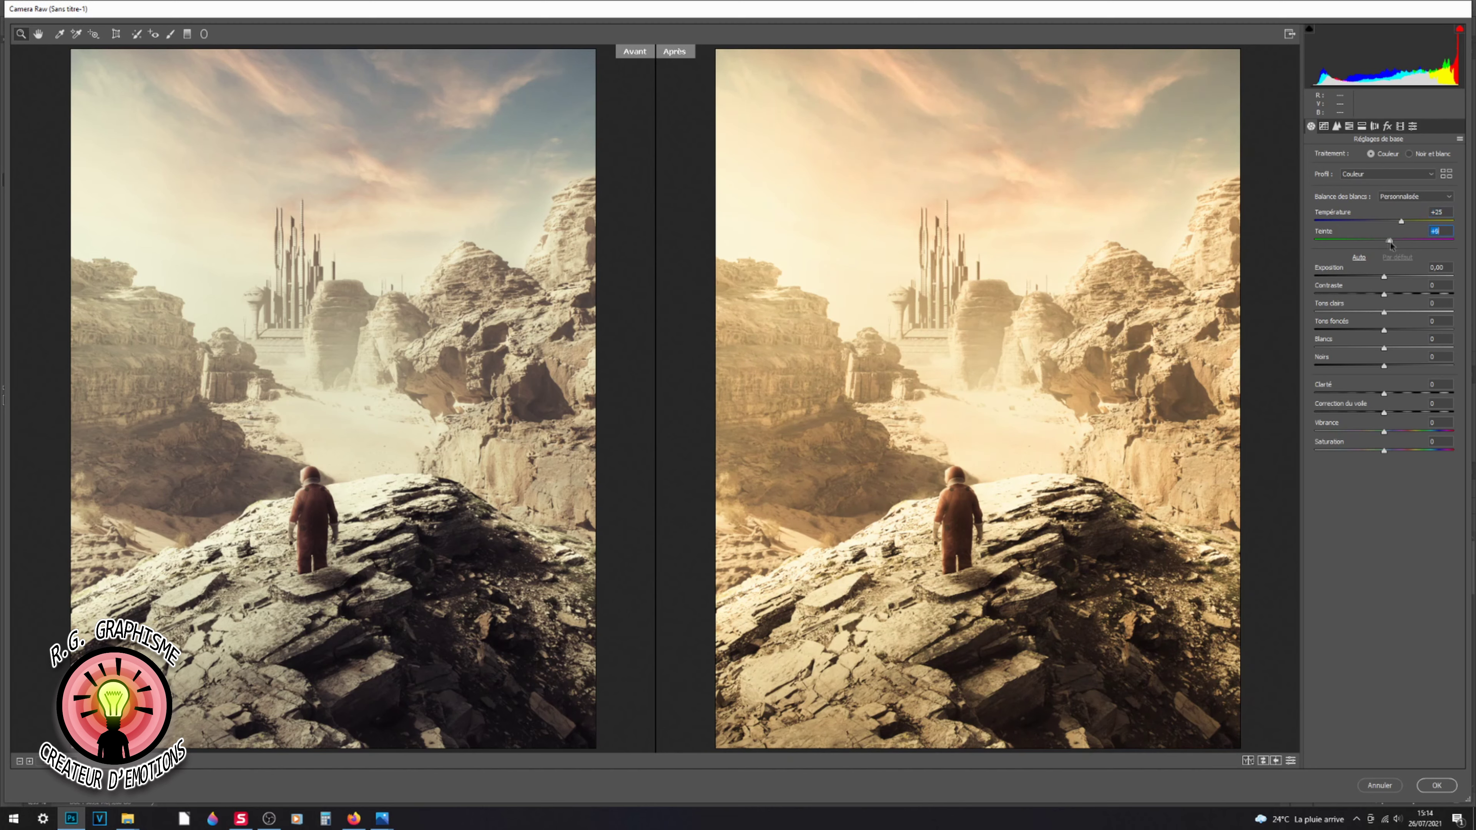
# Step: Set temperature to +33, clarity +39, dehaze +32, vibrance -16 and saturation +18 in the Camera Raw filter, and reset the tint to 0
pyautogui.moveTo(1384, 393); pyautogui.dragTo(1397, 451)
pyautogui.moveTo(1401, 221); pyautogui.dragTo(1369, 244)
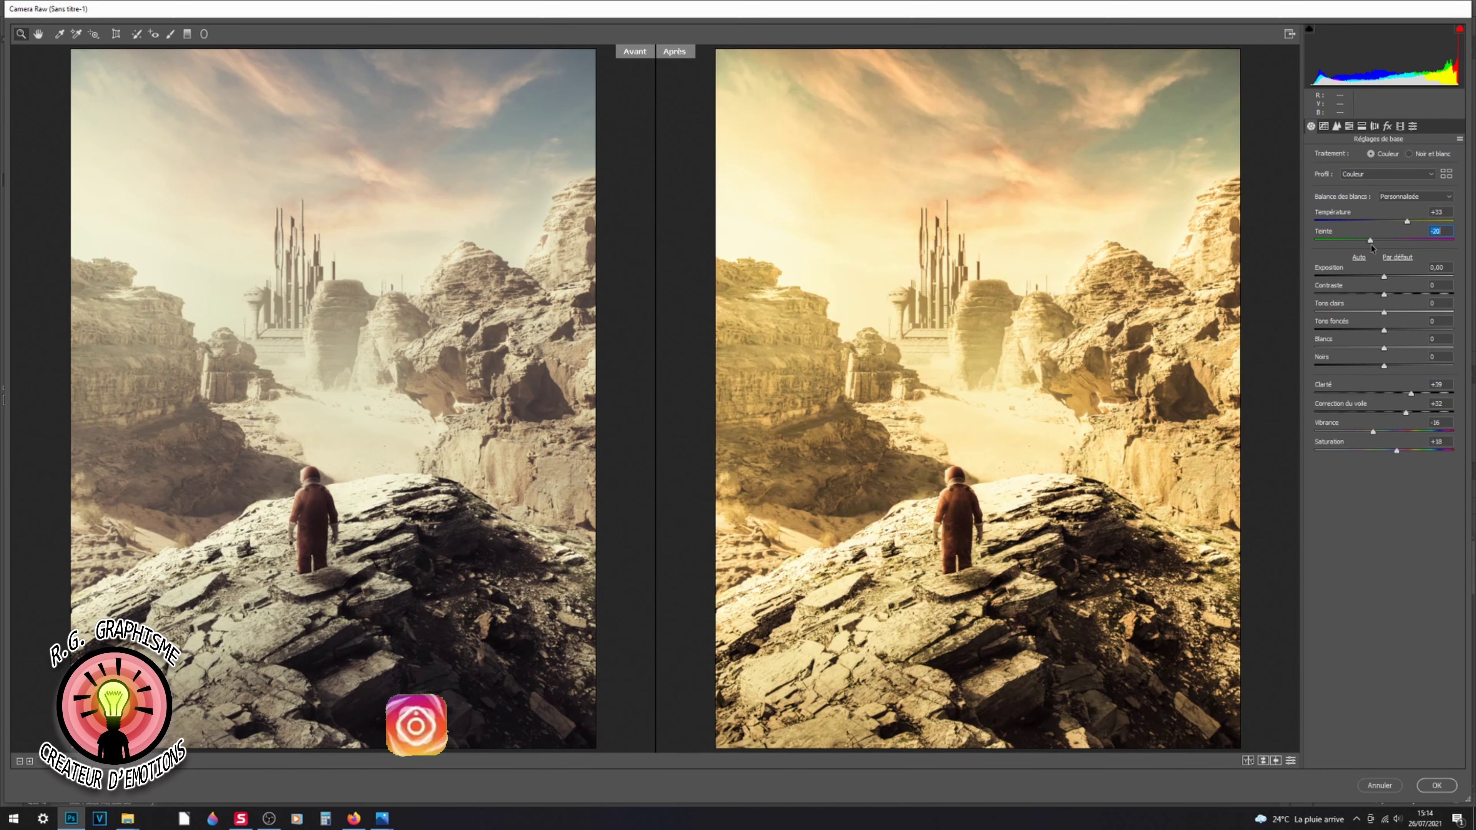
pyautogui.doubleClick(1369, 241)
# Step: Set the Camera Raw contrast to +19, highlights to -7, whites to -13 and blacks to -25
pyautogui.moveTo(1384, 293); pyautogui.dragTo(1398, 292)
pyautogui.click(1384, 314)
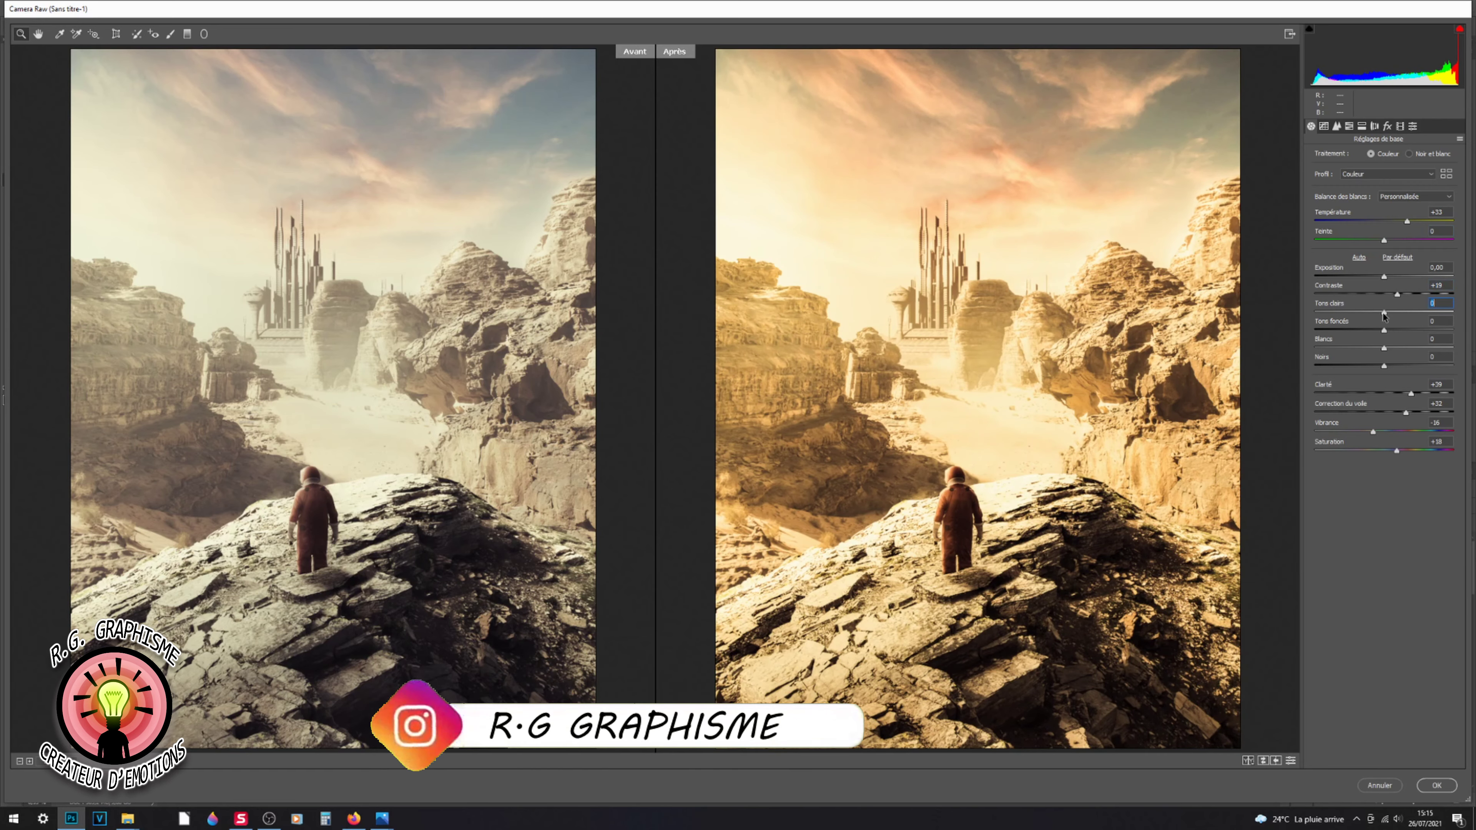
pyautogui.moveTo(1378, 361); pyautogui.dragTo(1360, 364)
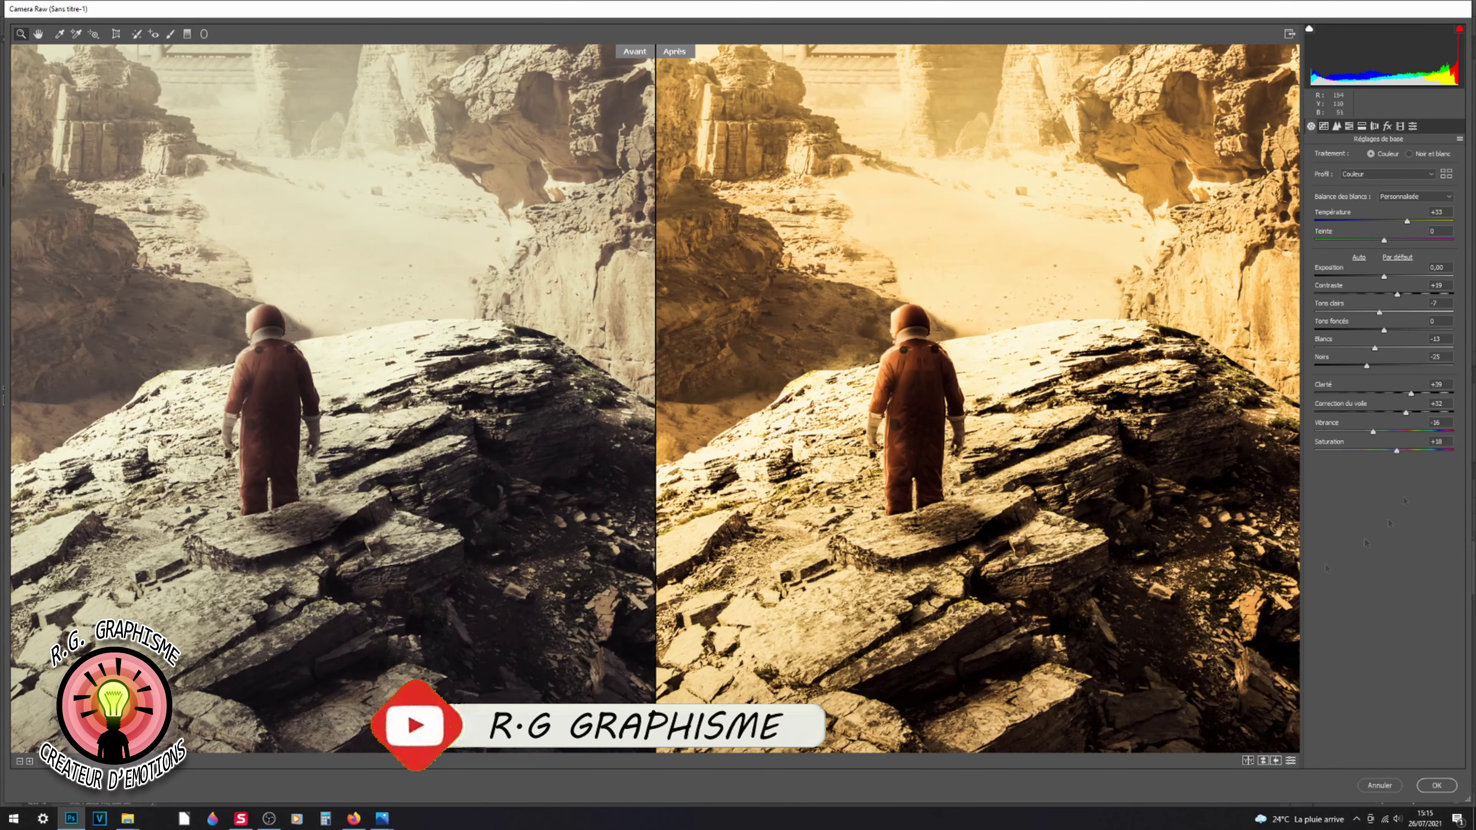
# Step: Adjust the tone curve of a single color channel in Camera Raw and switch to another channel's curve
pyautogui.moveTo(1407, 221)
pyautogui.mouseDown()
pyautogui.moveTo(1392, 223)
pyautogui.moveTo(1407, 228)
pyautogui.mouseUp()
pyautogui.click(1323, 126)
pyautogui.click(1398, 197)
pyautogui.click(1395, 215)
pyautogui.moveTo(1361, 310); pyautogui.dragTo(1359, 301)
pyautogui.click(1397, 196)
pyautogui.click(1394, 233)
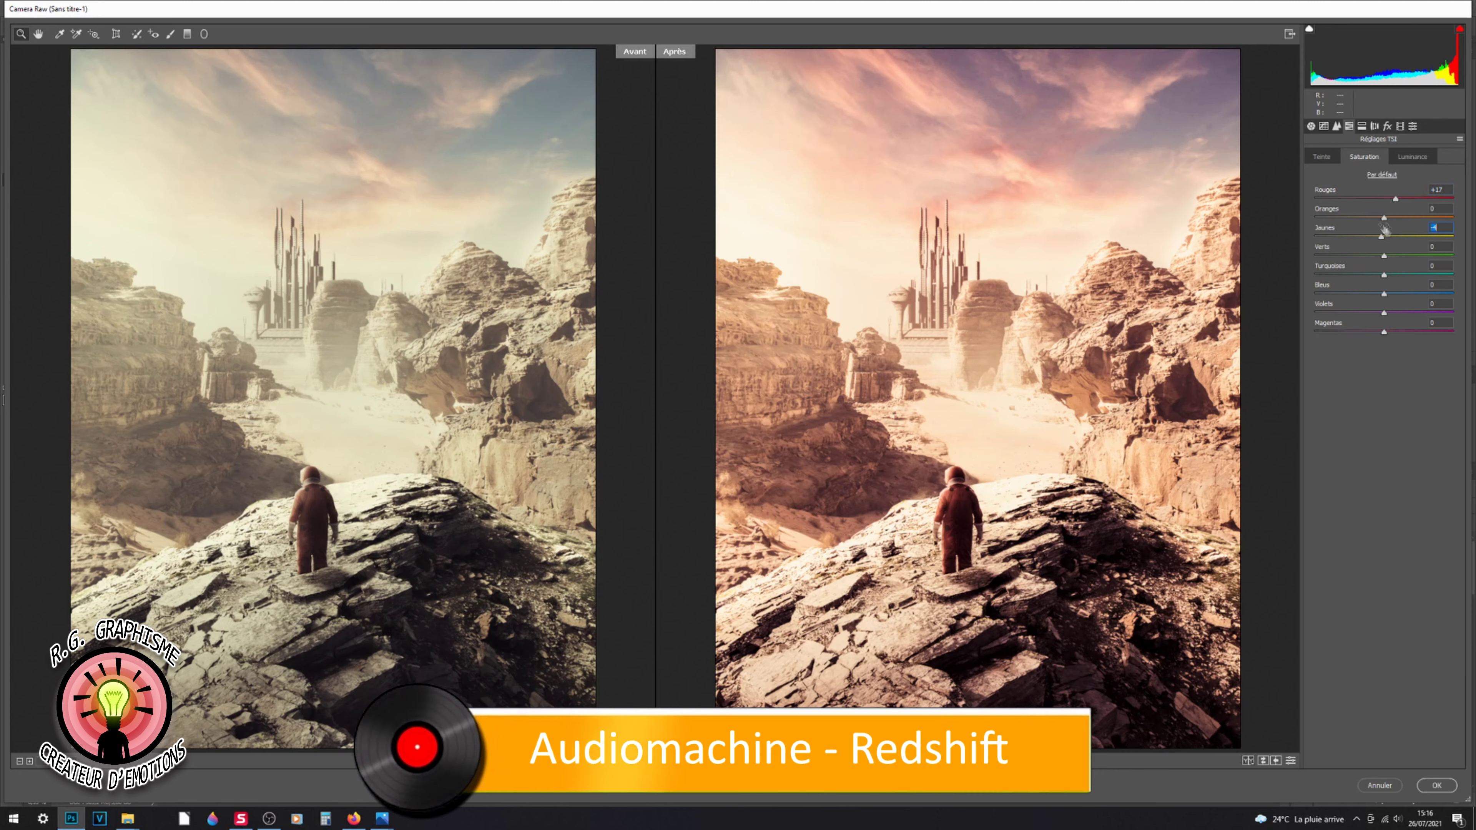
# Step: Set the HSL saturation of oranges to +8, purples to +30 and blues to -18, and bring up the hue settings
pyautogui.moveTo(1384, 217); pyautogui.dragTo(1389, 217)
pyautogui.moveTo(1384, 313)
pyautogui.mouseDown()
pyautogui.moveTo(1404, 312)
pyautogui.moveTo(1371, 294)
pyautogui.mouseUp()
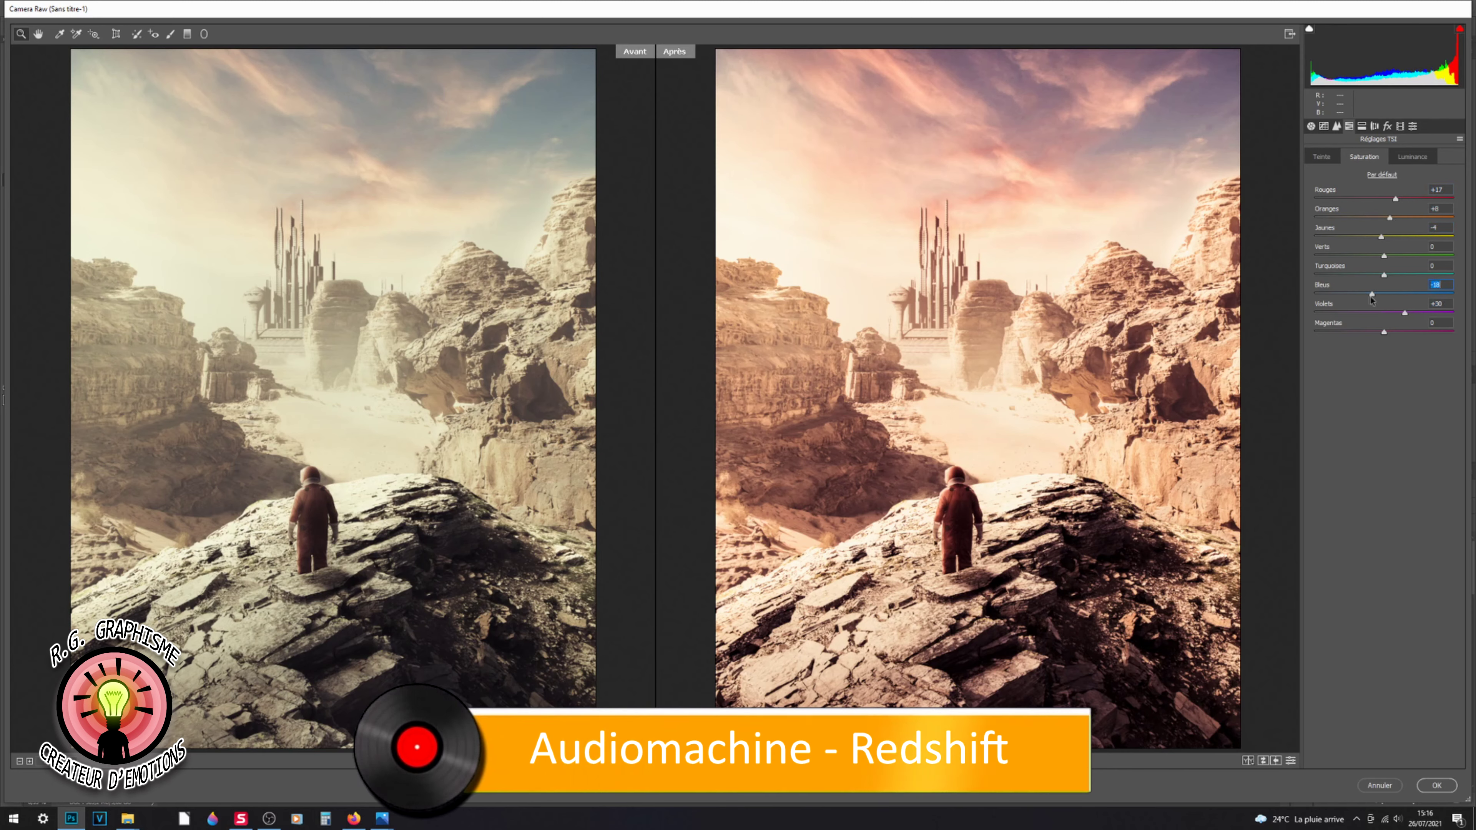
pyautogui.click(1322, 156)
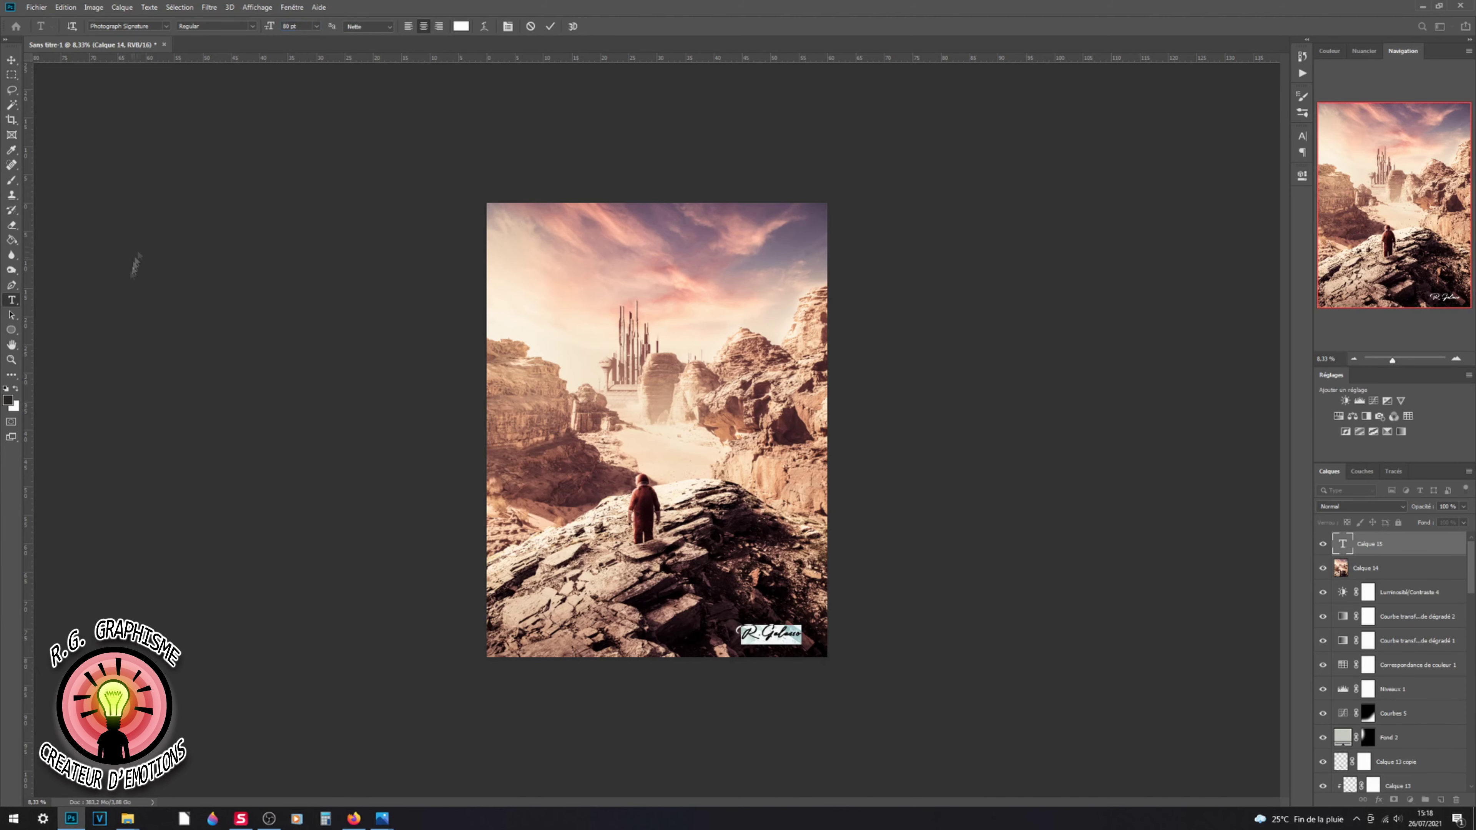
# Step: Show the character settings for the artist's signature text, commit the text and switch to the Move tool
pyautogui.click(1303, 135)
pyautogui.click(12, 61)
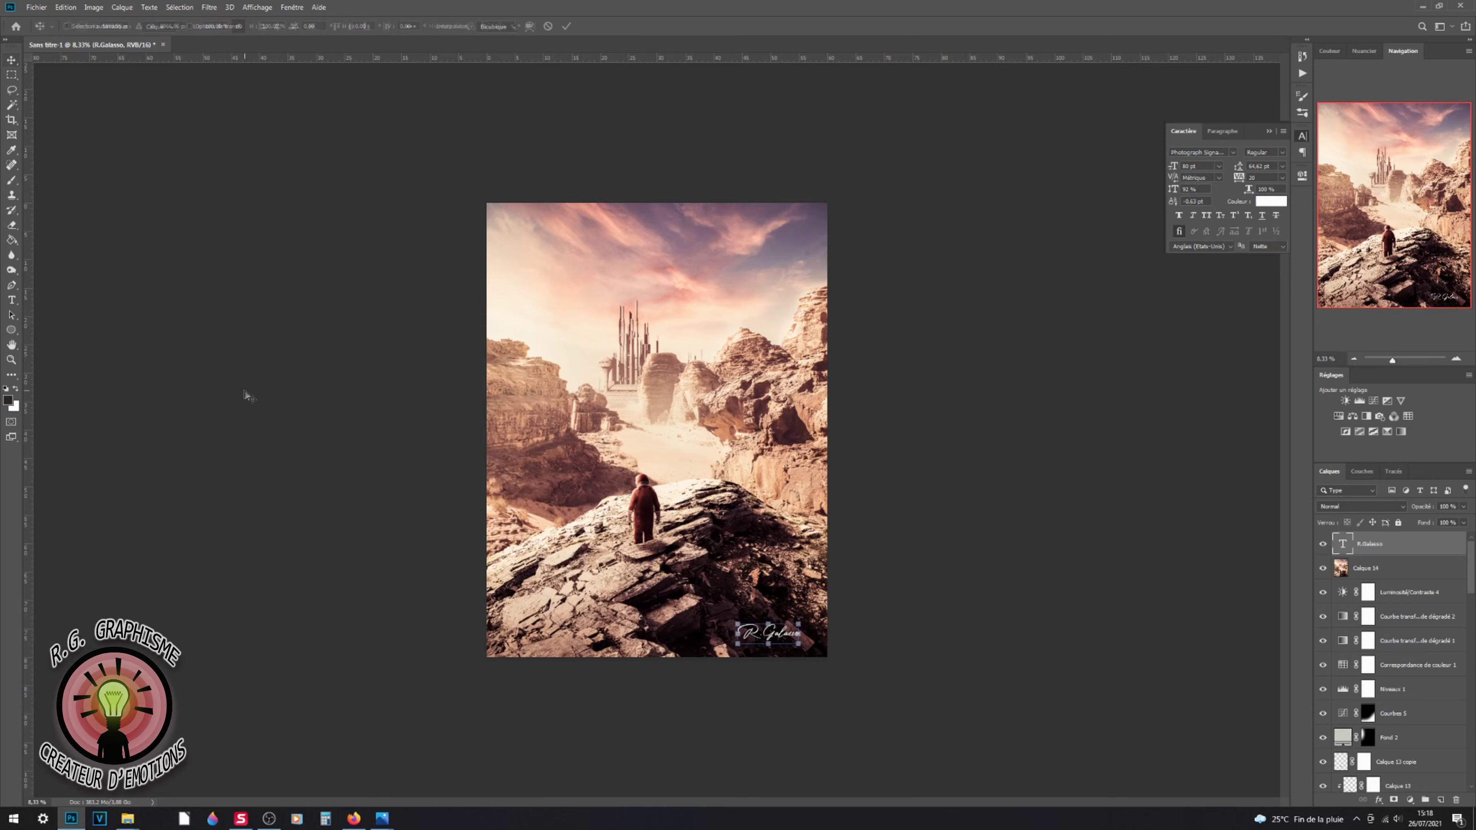